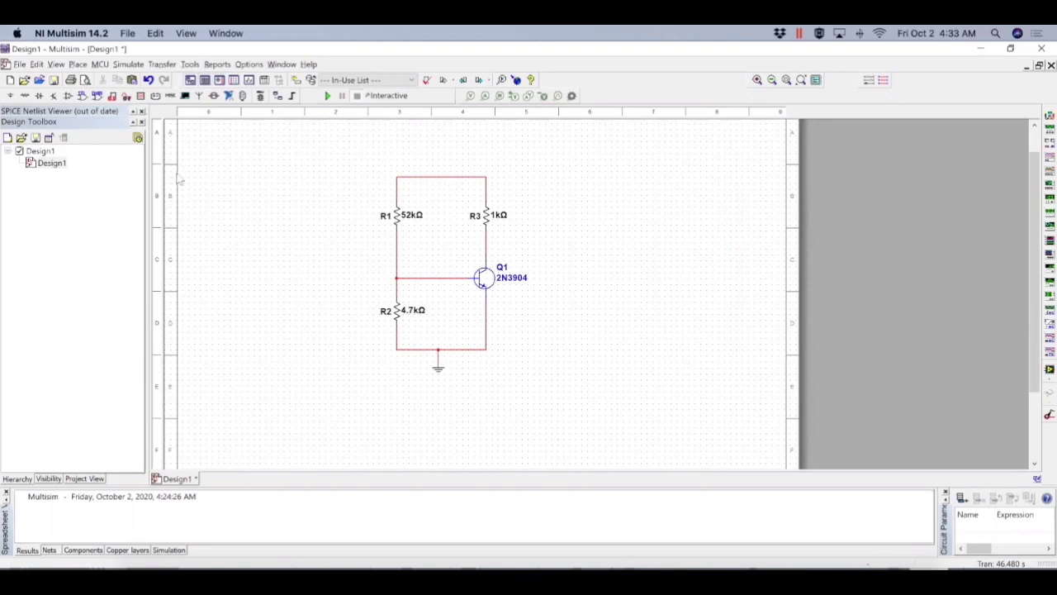
- Place a VCC source from the POWER_SOURCES family on the upper wire joining R1 and R3
click(11, 96)
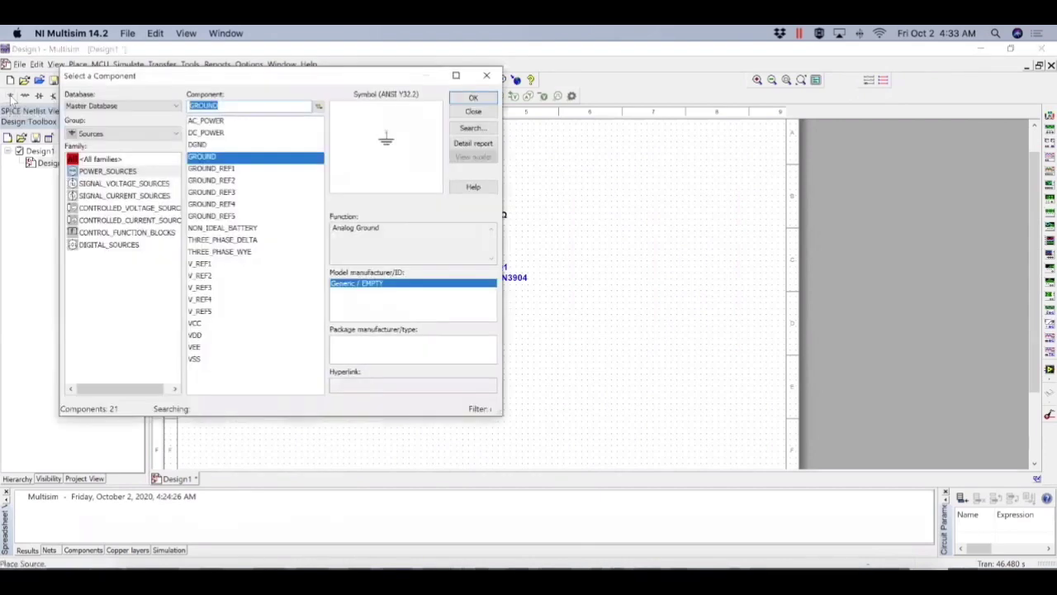
click(115, 171)
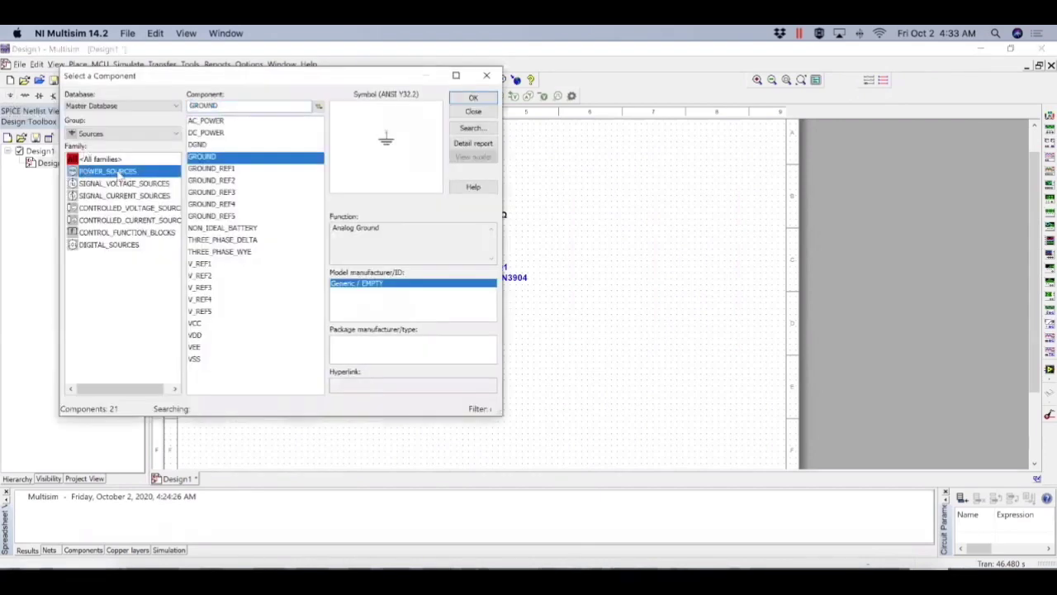
click(195, 324)
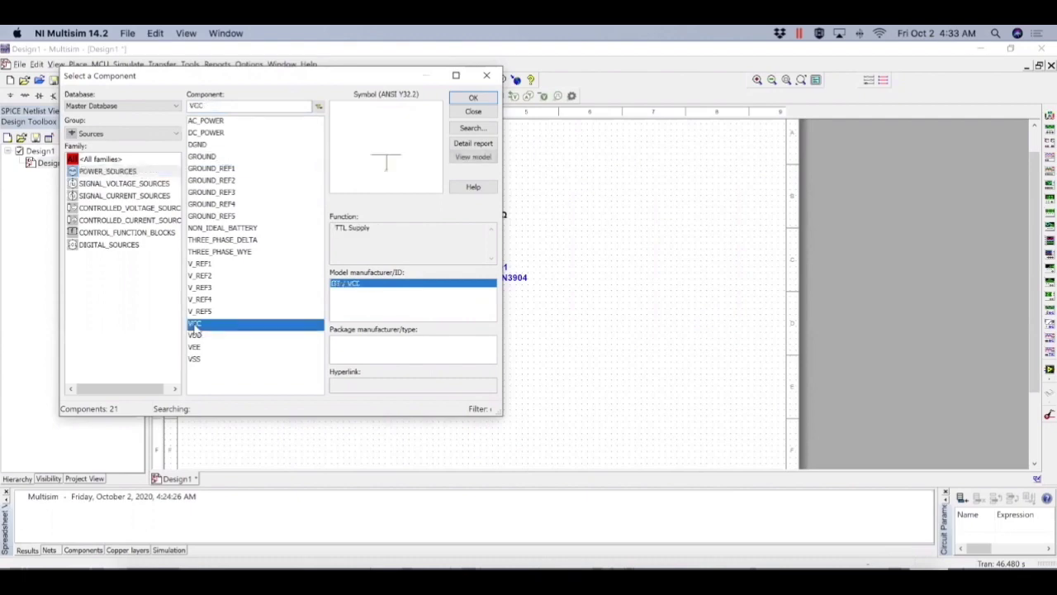
click(474, 98)
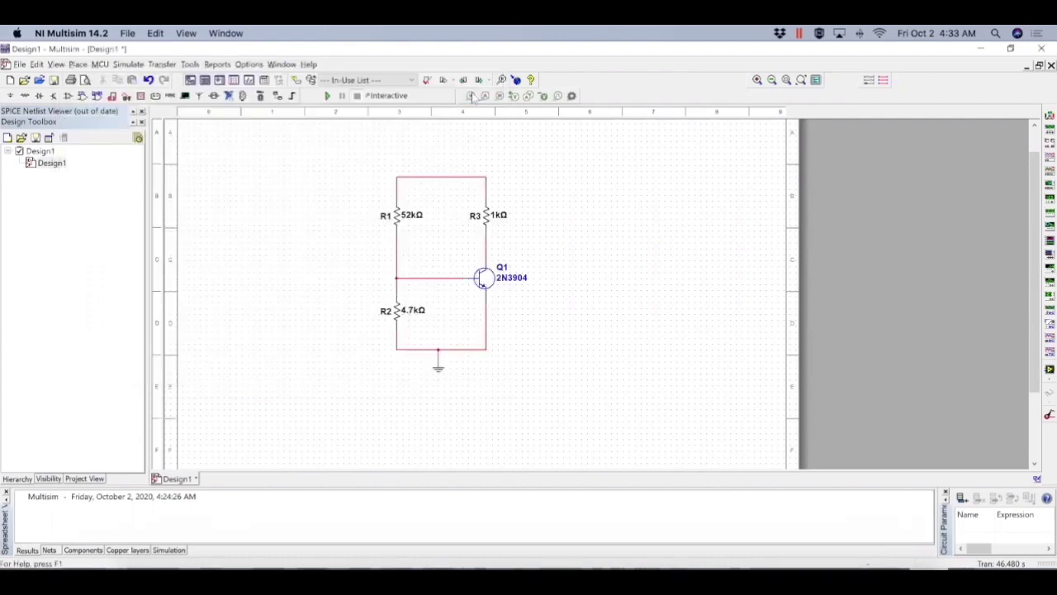
click(440, 176)
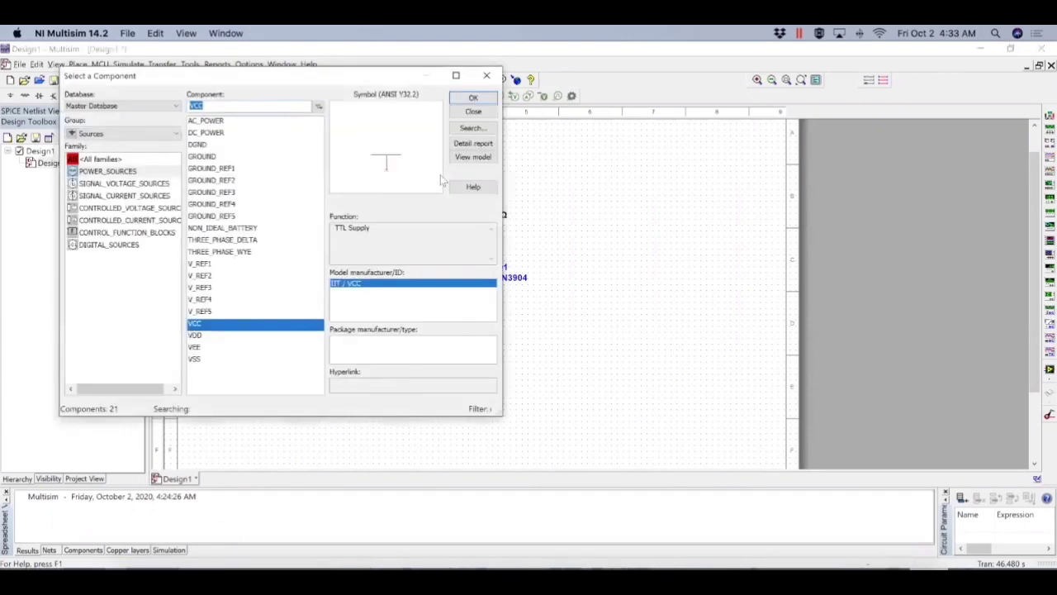
click(485, 77)
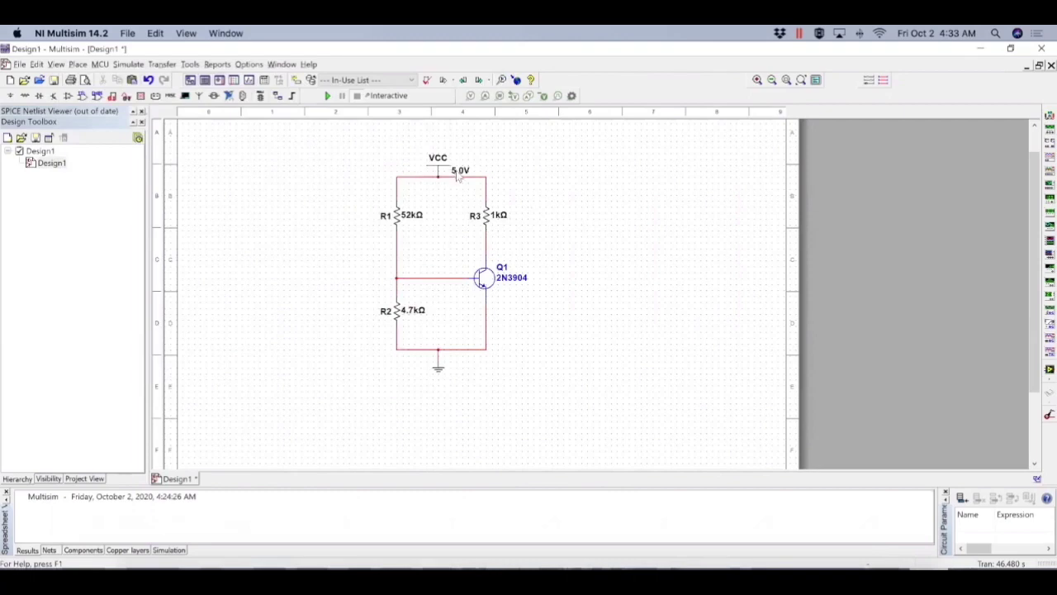
- Set the VCC supply voltage to 10 V
click(460, 174)
double_click(459, 174)
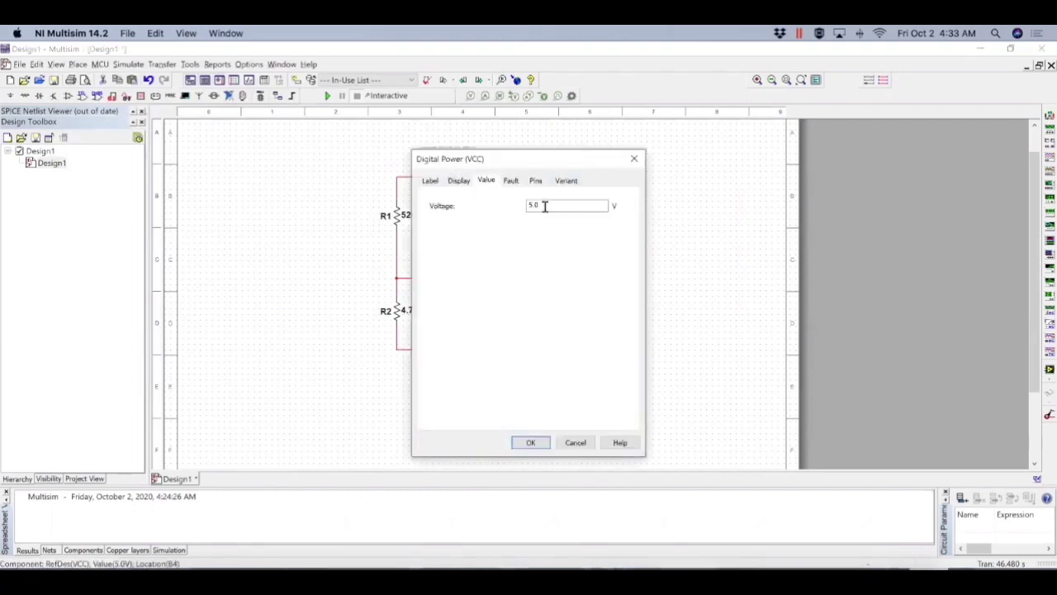
key(BackSpace)
text(10)
click(535, 444)
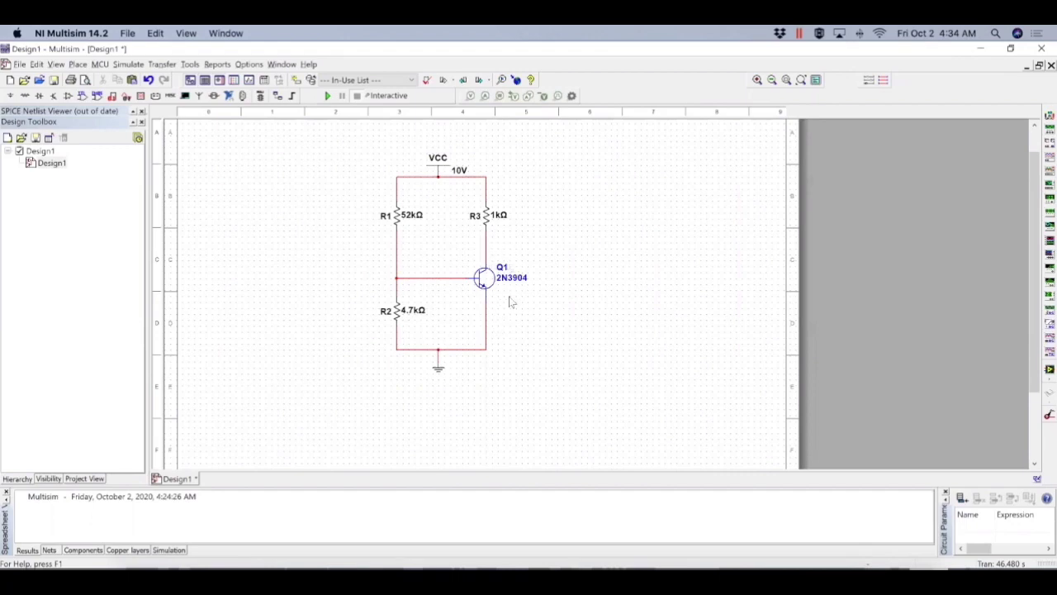
- Place a voltage probe on the collector wire between R3 and Q1, and move its readout clear of R3's value
click(470, 96)
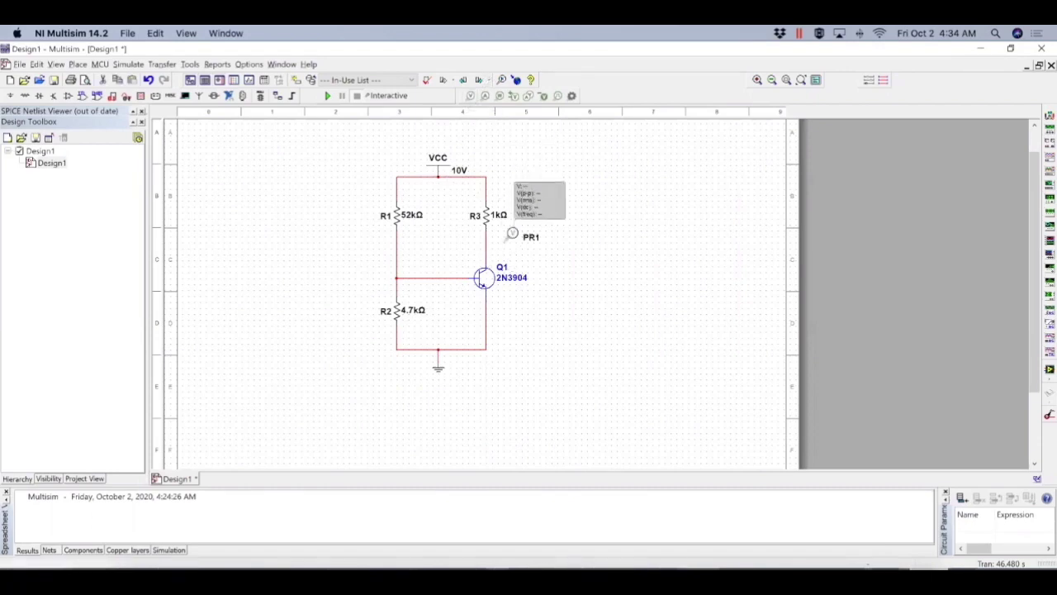
click(492, 240)
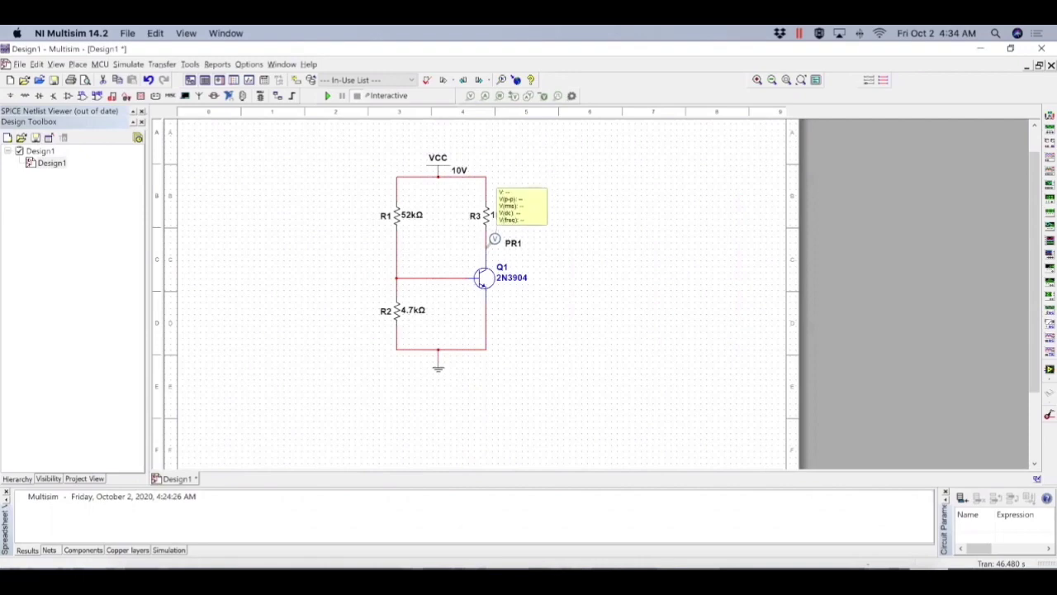
click(491, 252)
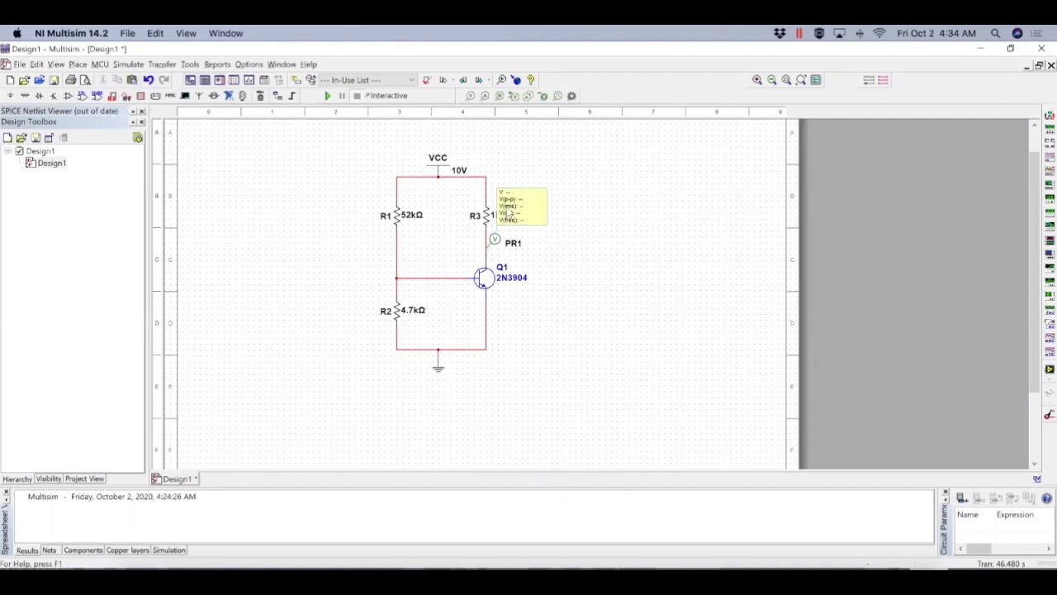
drag(508, 213, 543, 220)
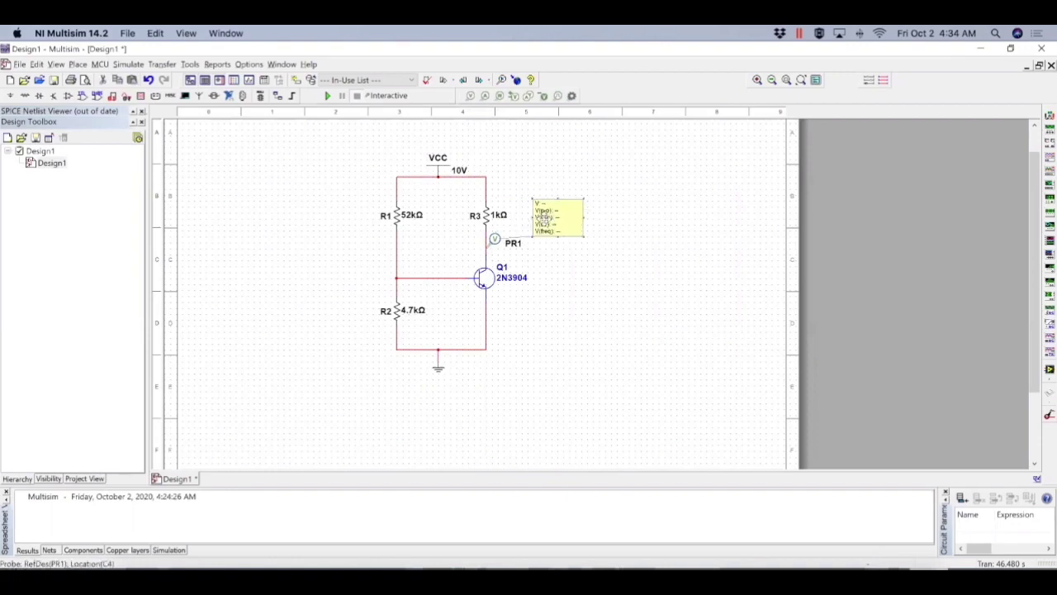
- Give the collector voltage probe custom parameters so that it shows only V(dc)
double_click(544, 220)
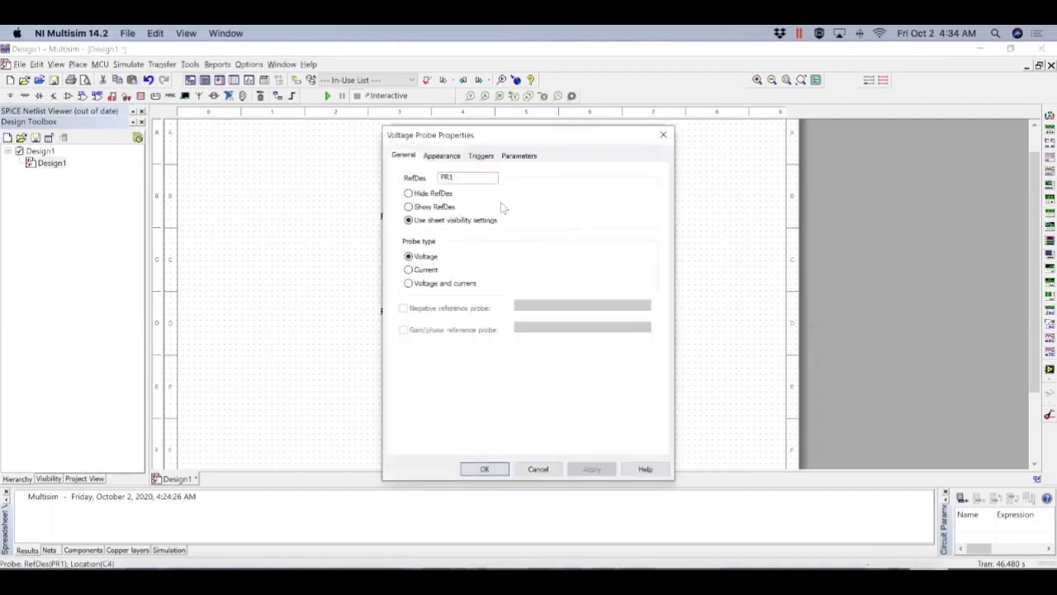
click(517, 156)
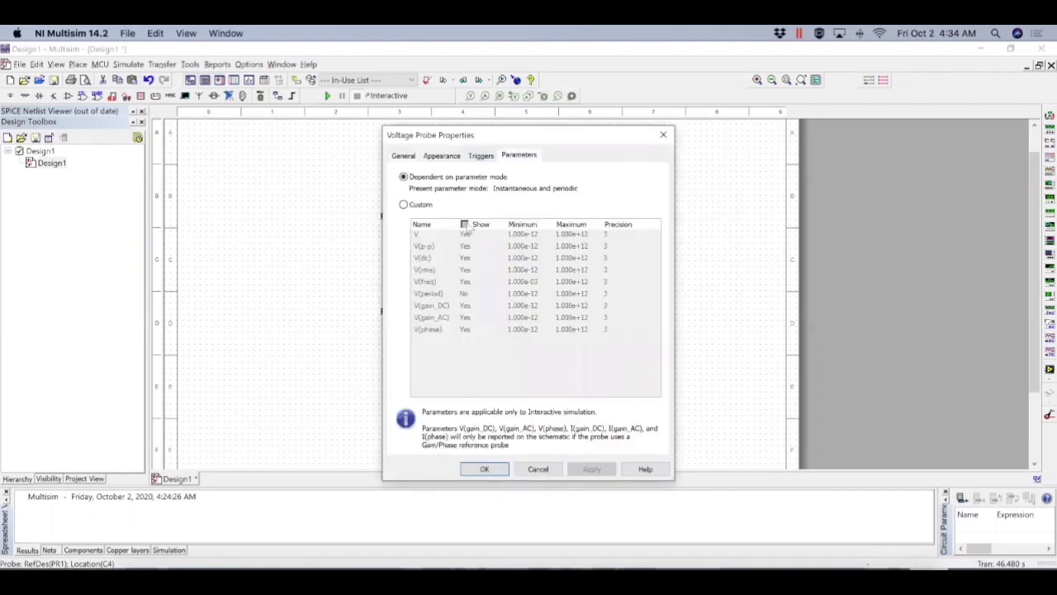
click(404, 205)
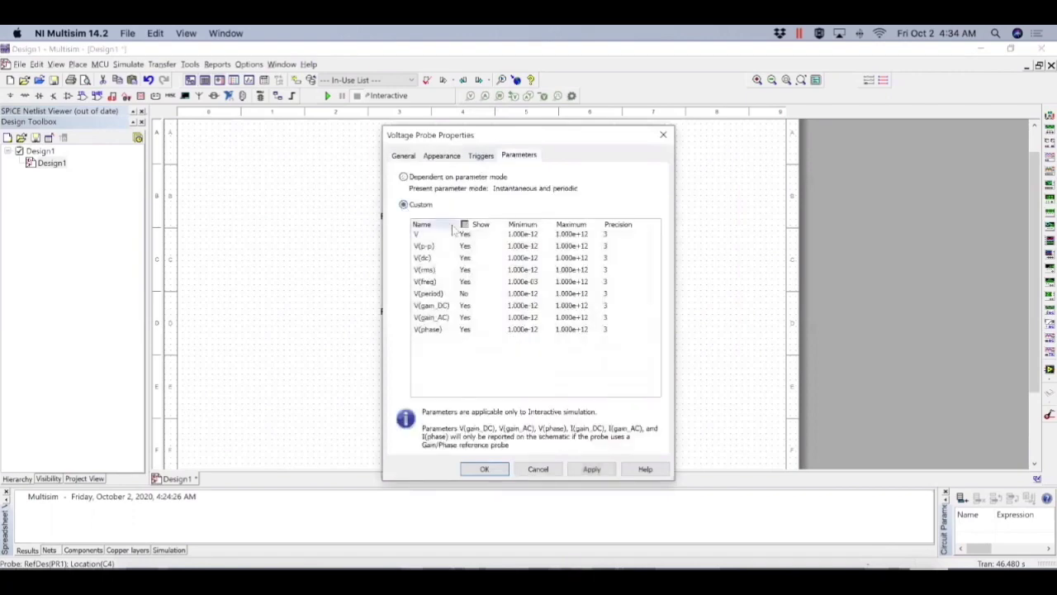
click(464, 225)
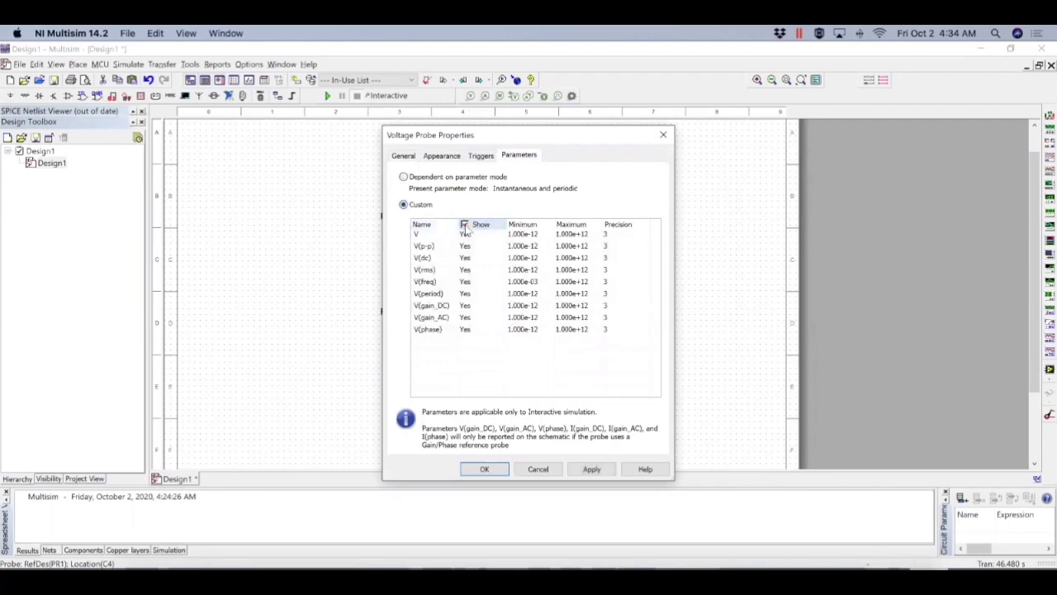
click(465, 225)
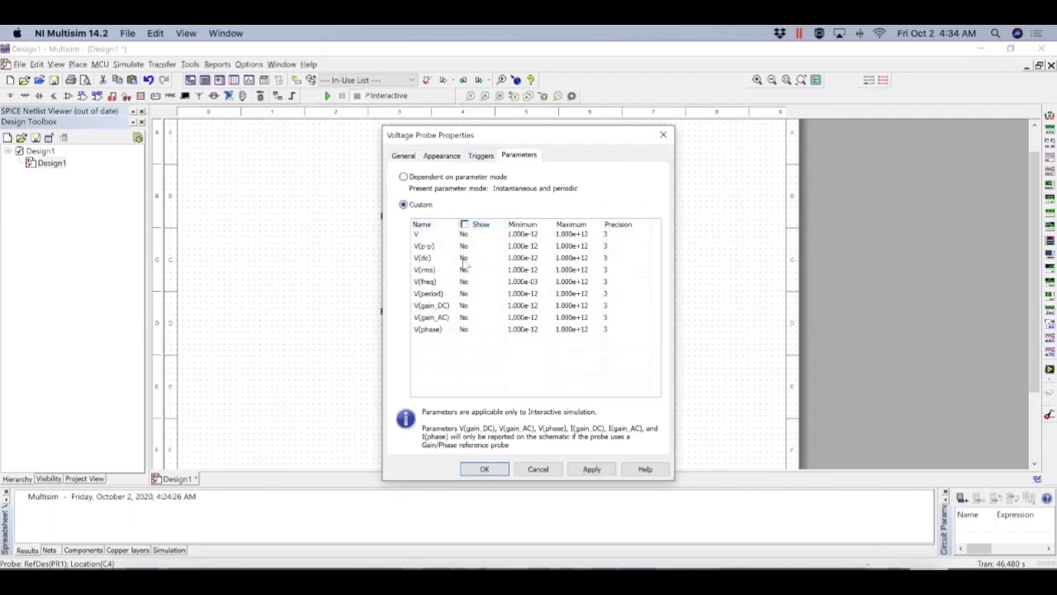
click(465, 258)
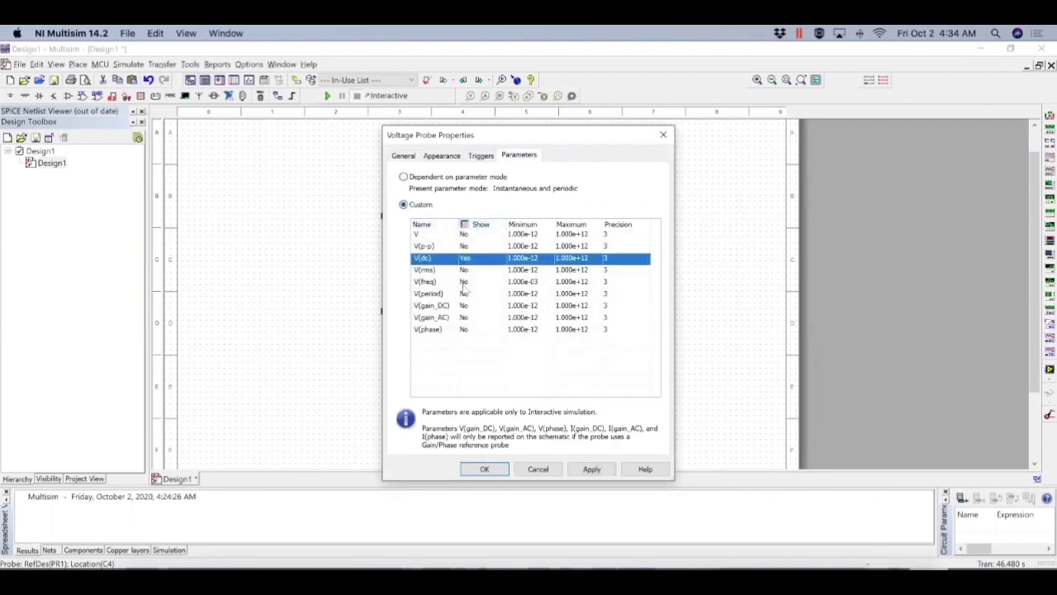
click(484, 469)
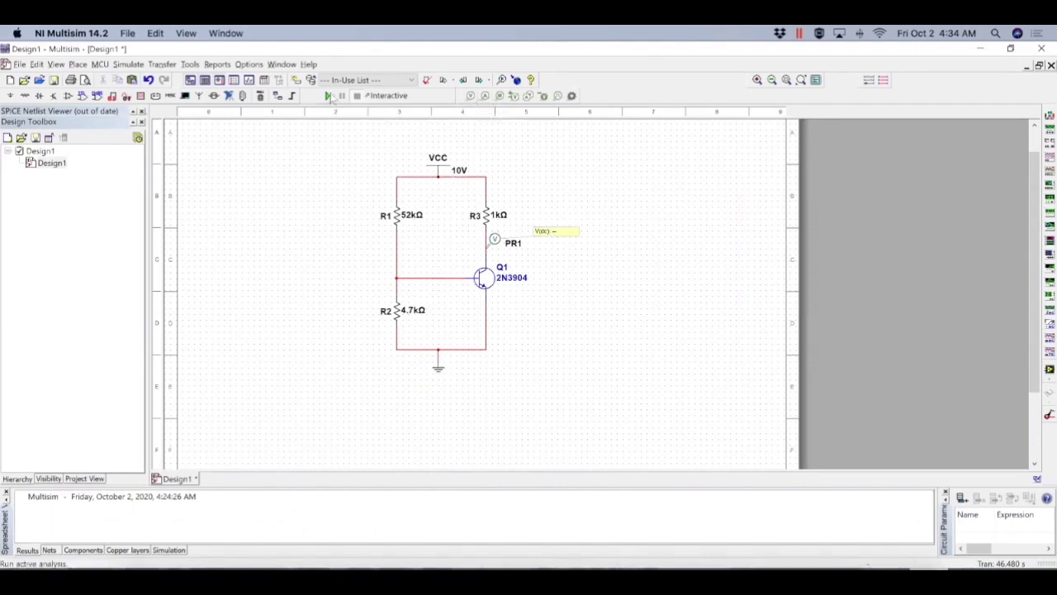
- Run the interactive simulation to read the DC collector voltage, and stop it
click(329, 96)
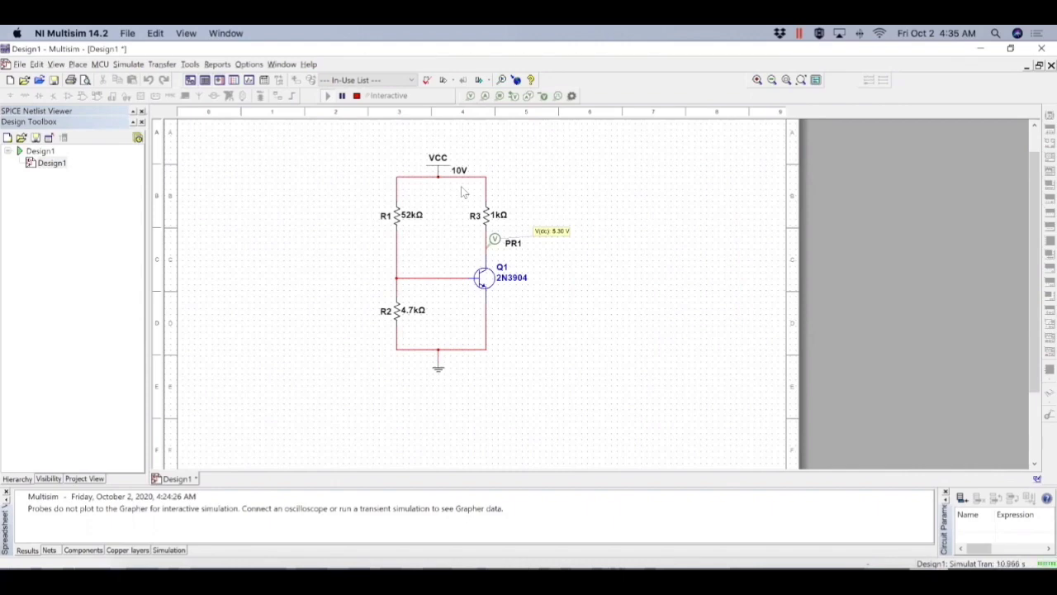
click(358, 97)
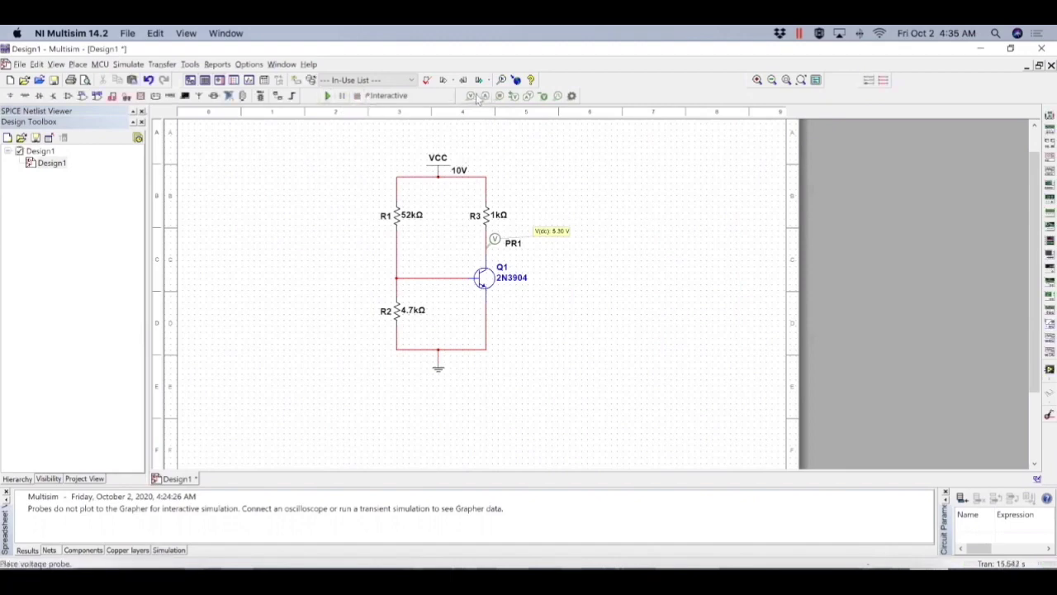
- Place a current probe on the wire above R3 and move its readout beside the probe
click(485, 95)
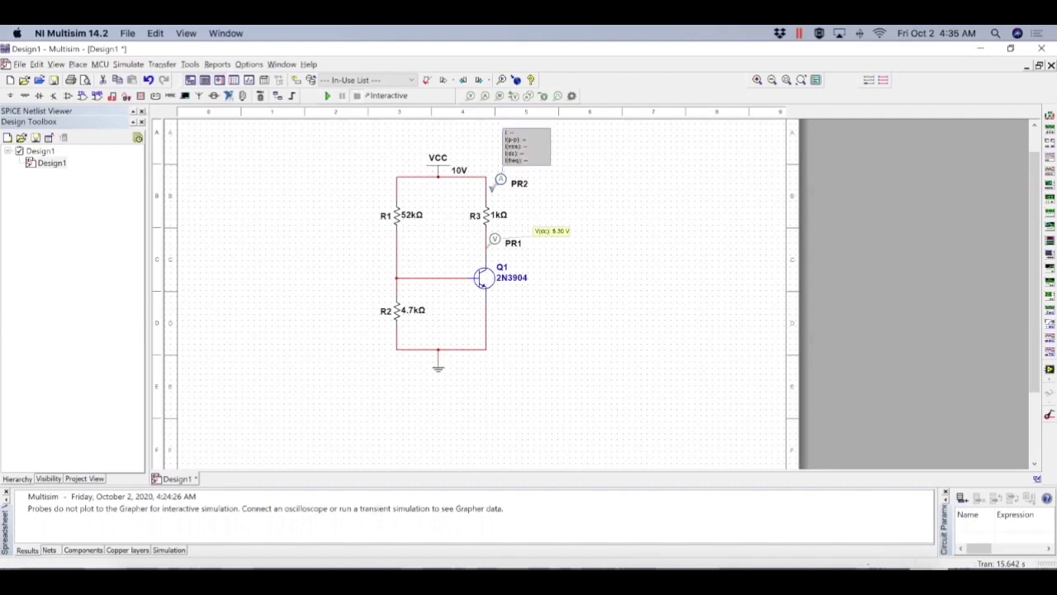
click(485, 187)
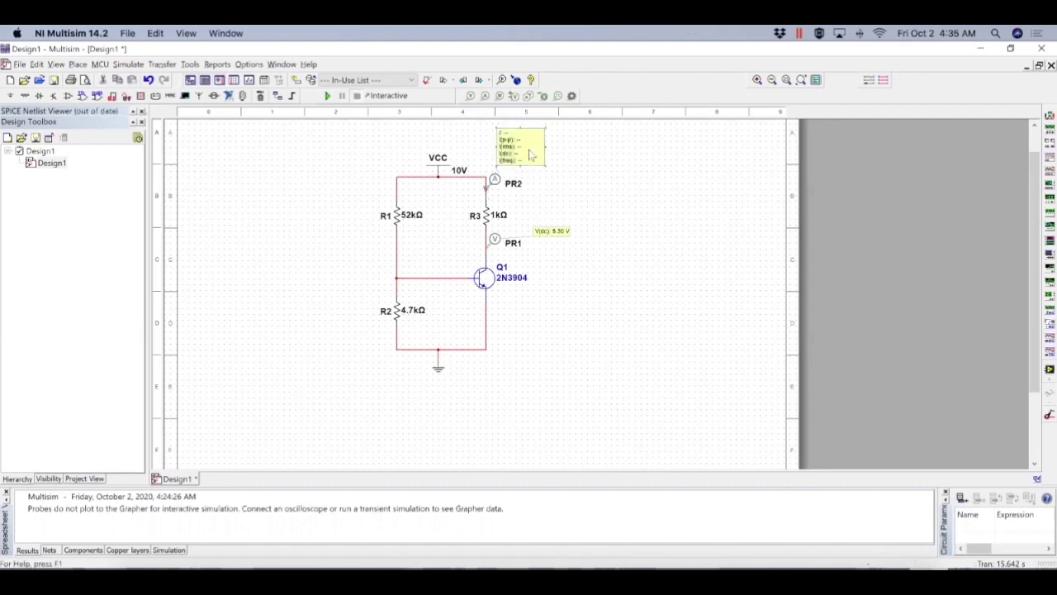
drag(531, 154, 547, 177)
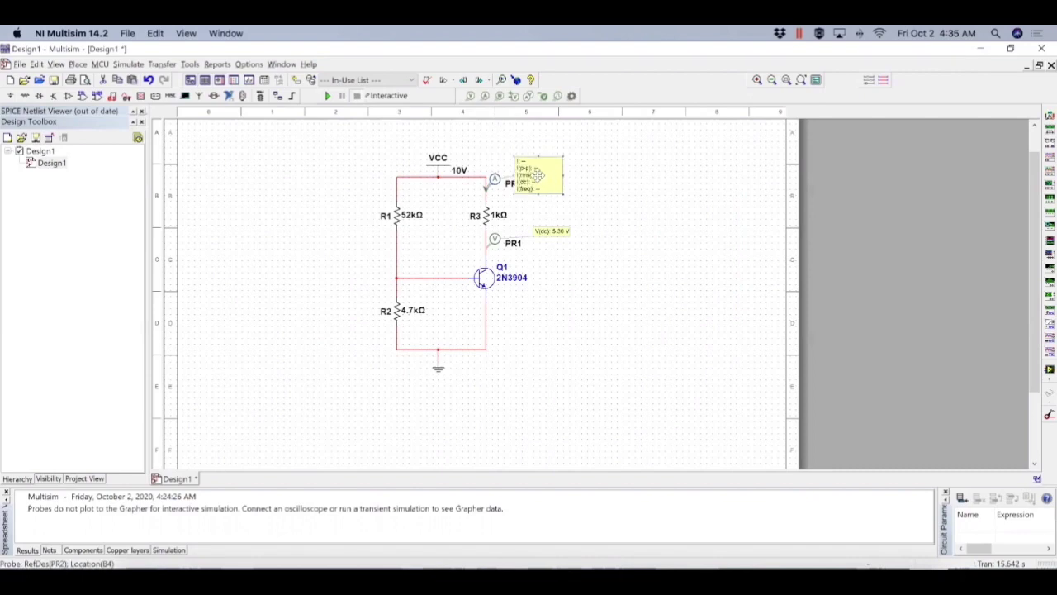
- Give the current probe above R3 custom parameters showing only I(dc), and move its readout clear of the PR2 label
double_click(537, 175)
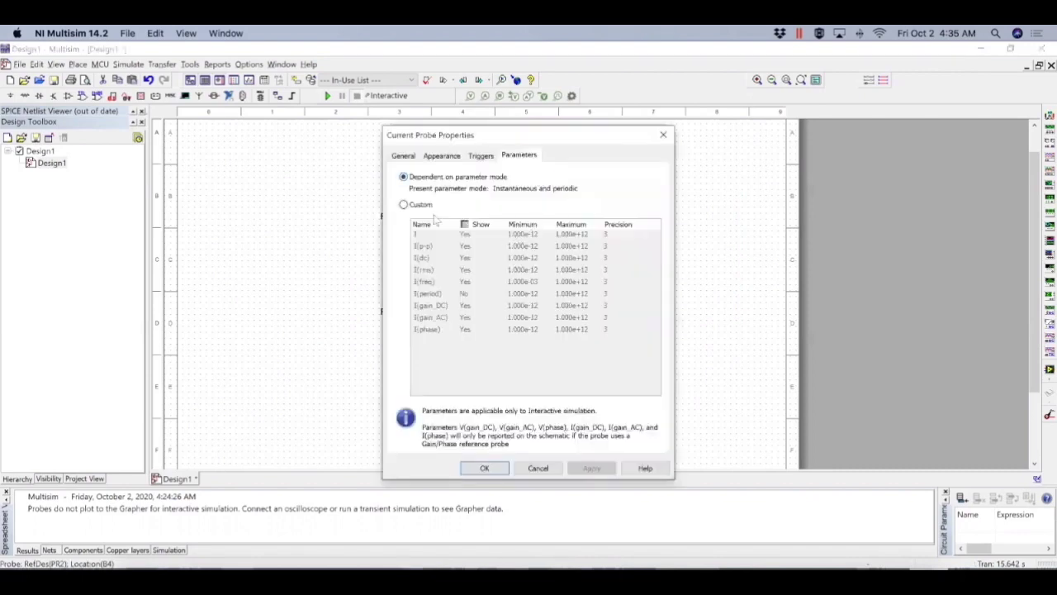
click(403, 205)
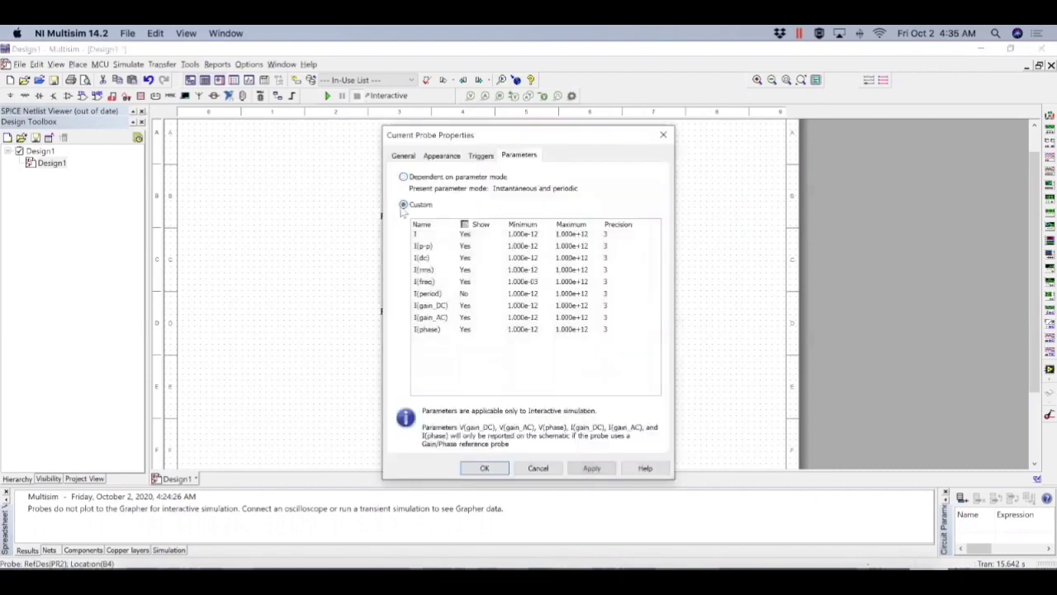
click(464, 224)
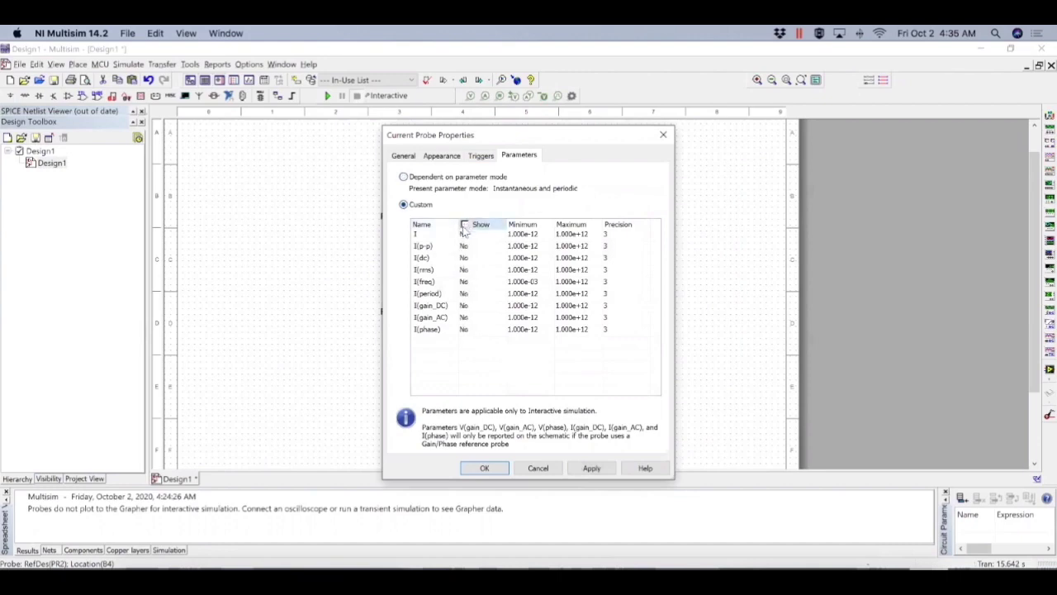
click(463, 258)
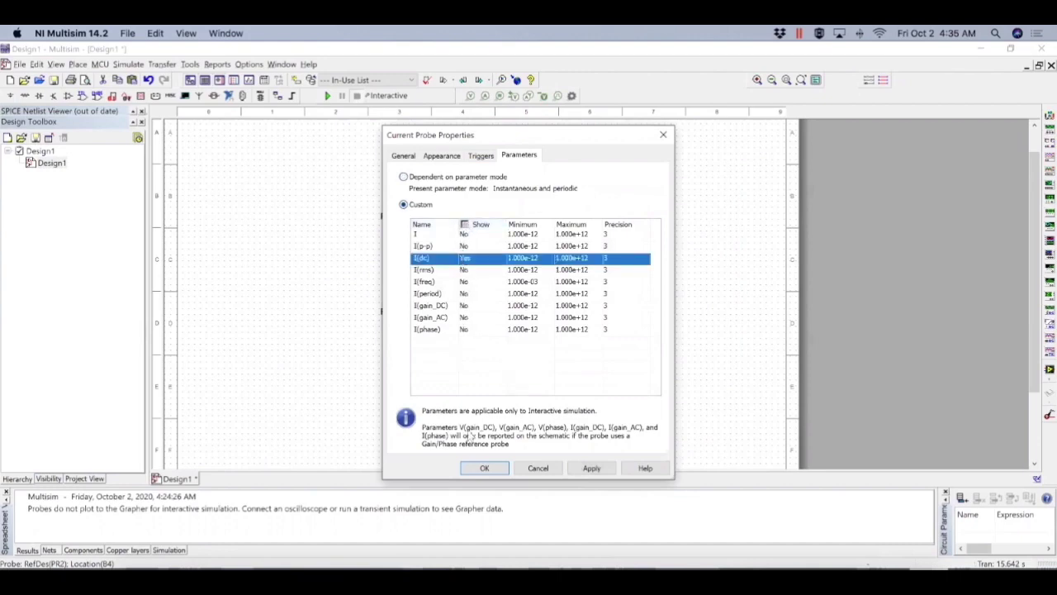
click(484, 469)
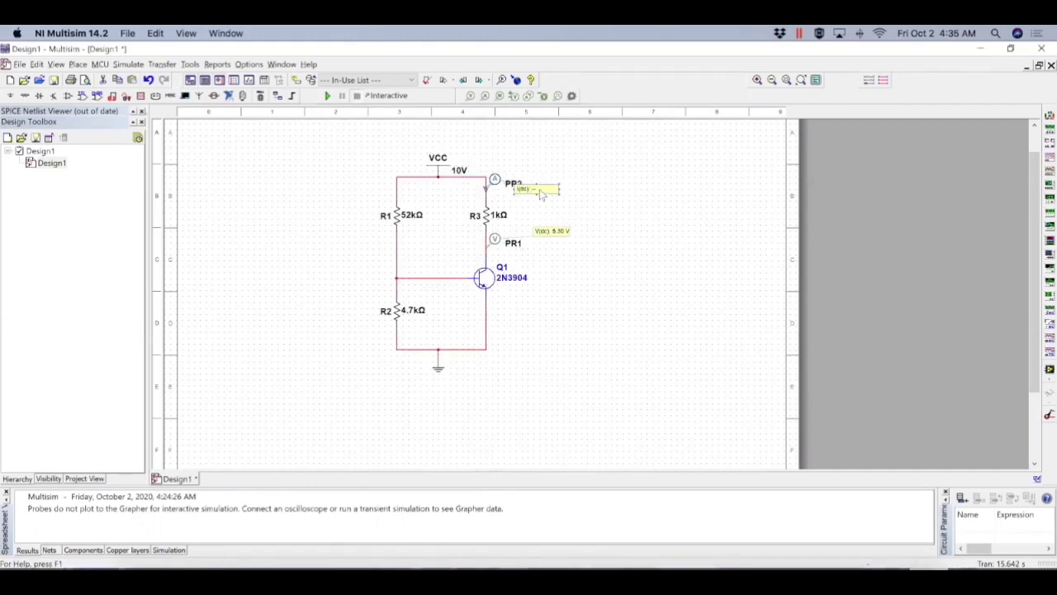
drag(542, 194, 535, 165)
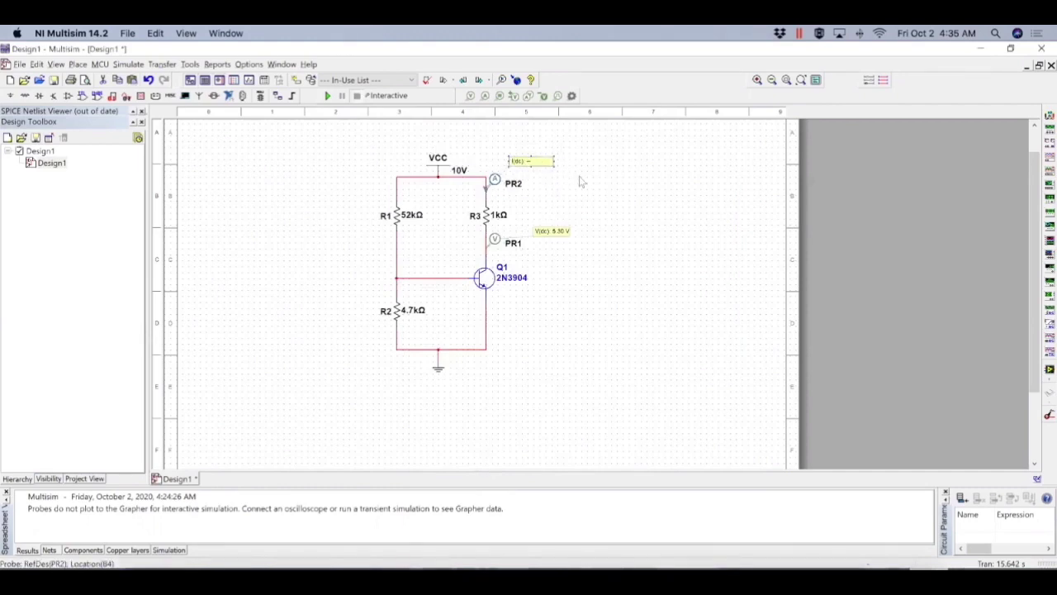
click(581, 182)
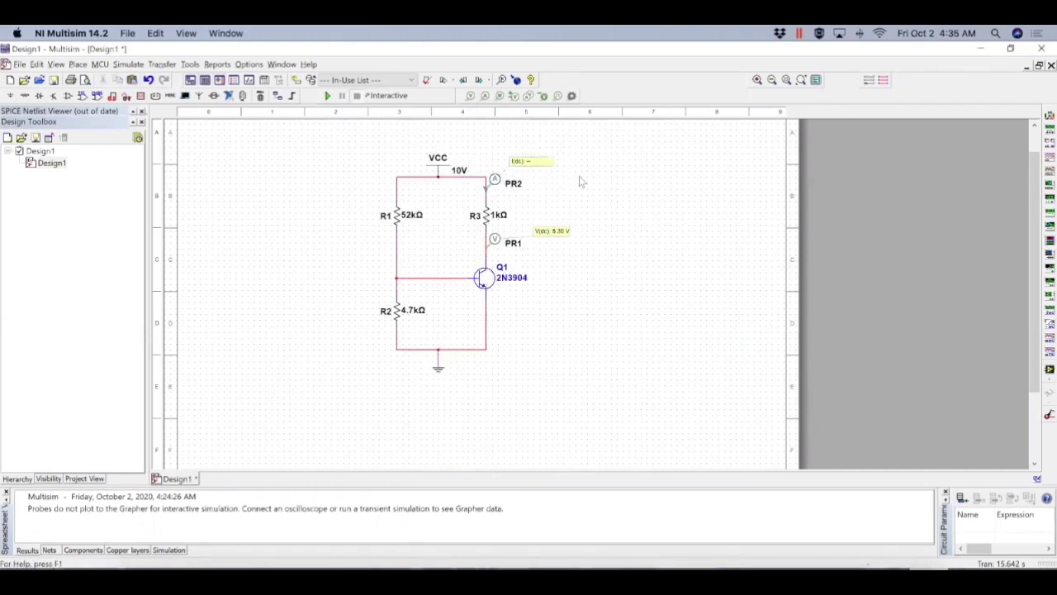
- Place a current probe on Q1's base wire and move its readout into the space between R1 and R3
click(485, 96)
click(433, 287)
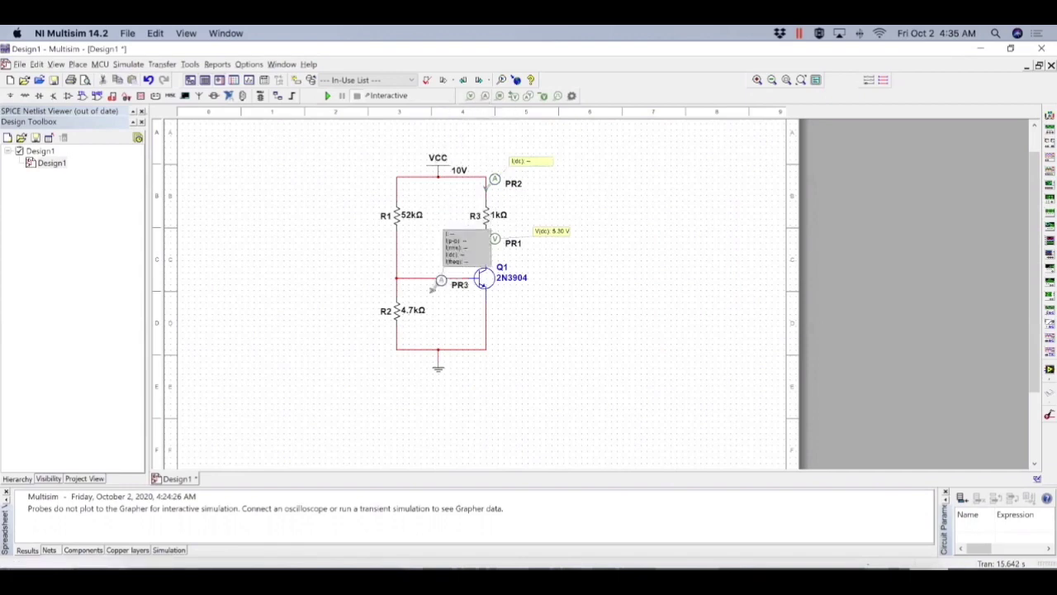
click(432, 277)
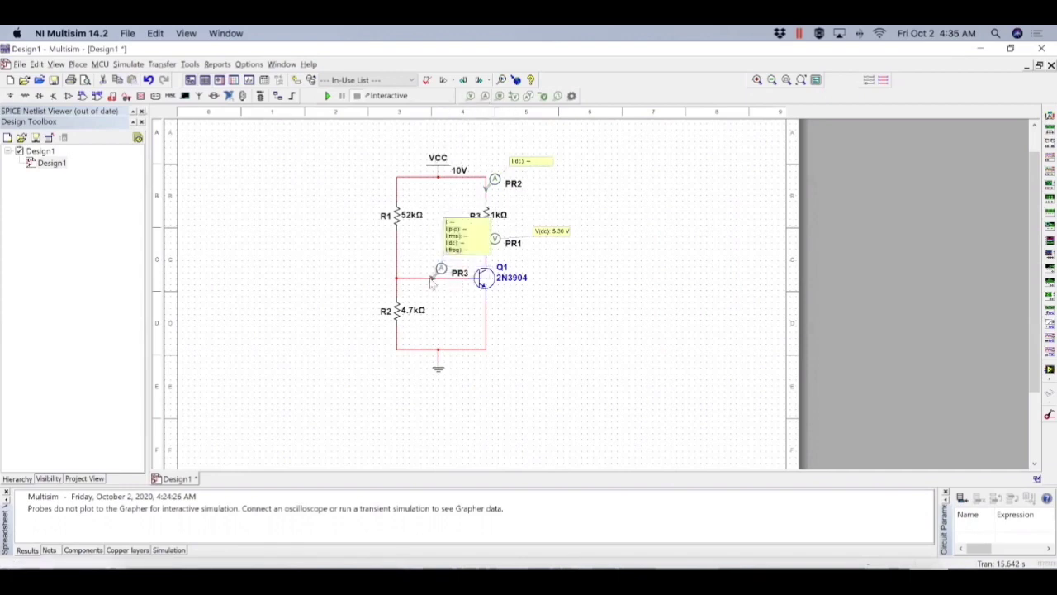
drag(460, 233, 432, 237)
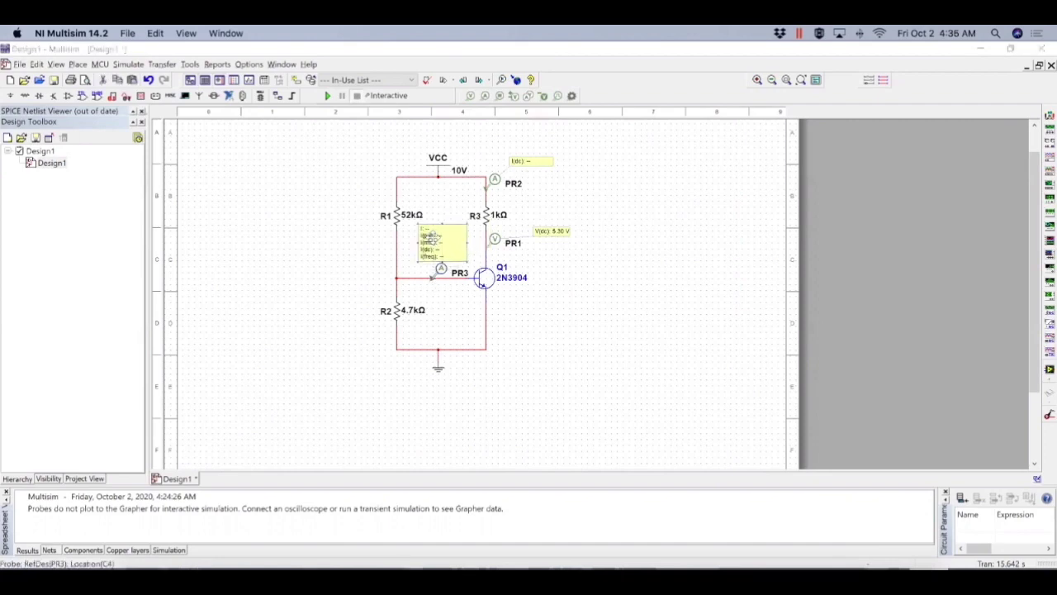
- Give the current probe on Q1's base wire custom parameters showing only I(dc)
double_click(432, 237)
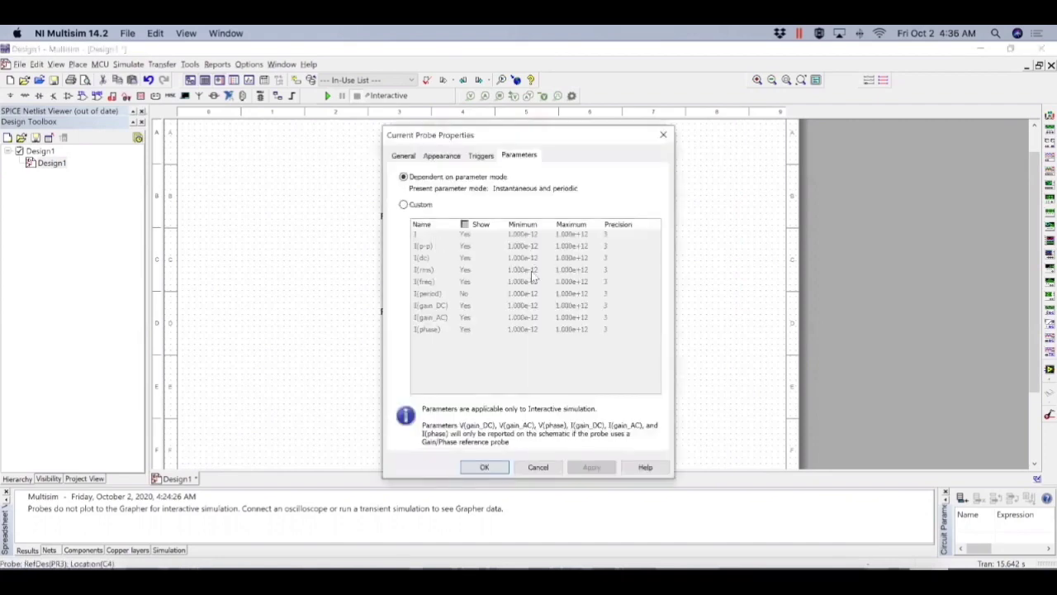
click(403, 205)
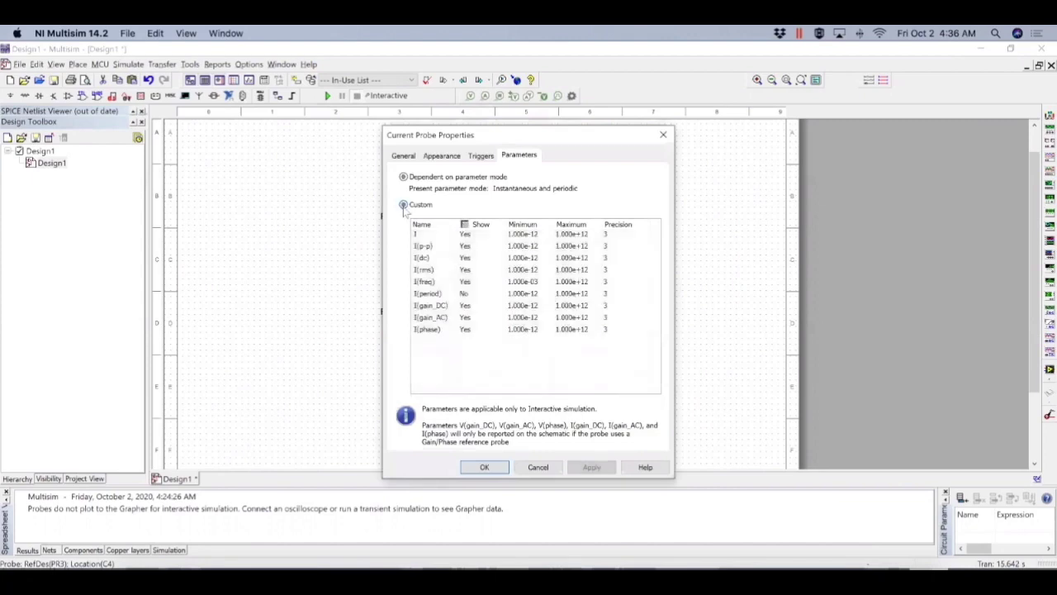
click(464, 225)
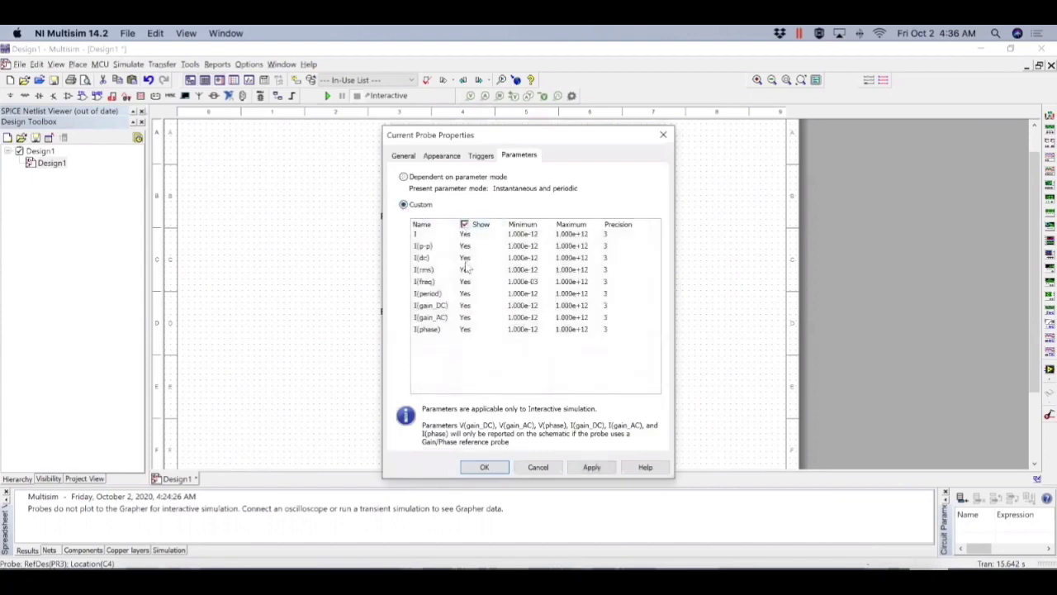
click(465, 225)
click(468, 259)
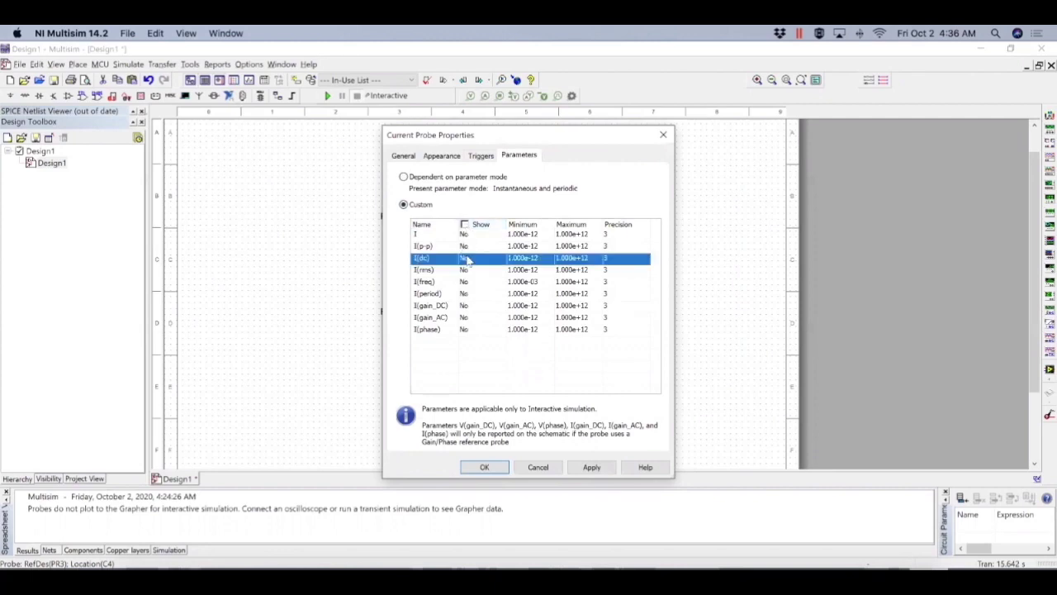
click(487, 468)
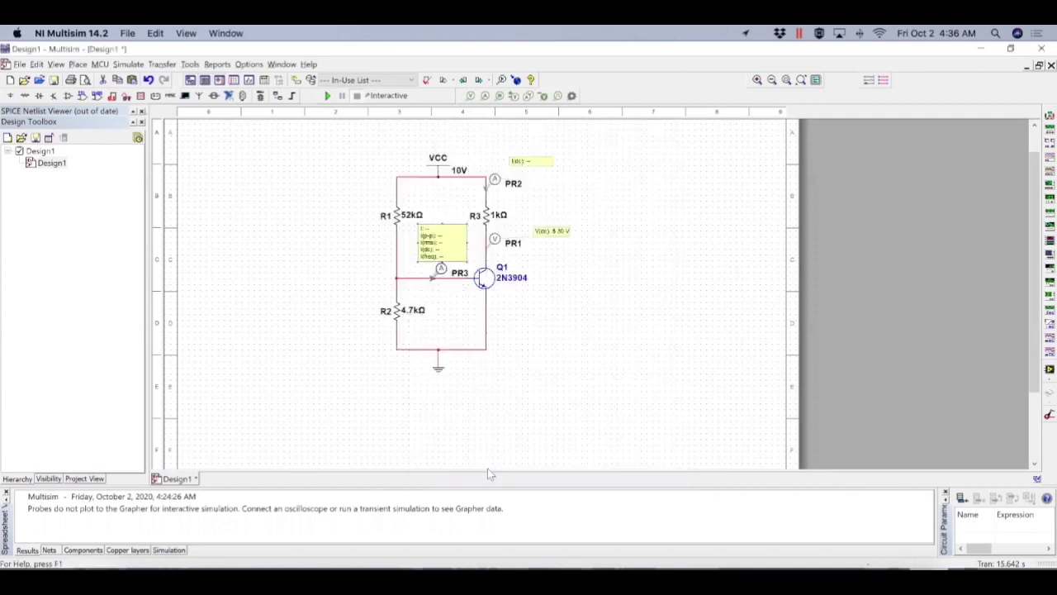
click(560, 293)
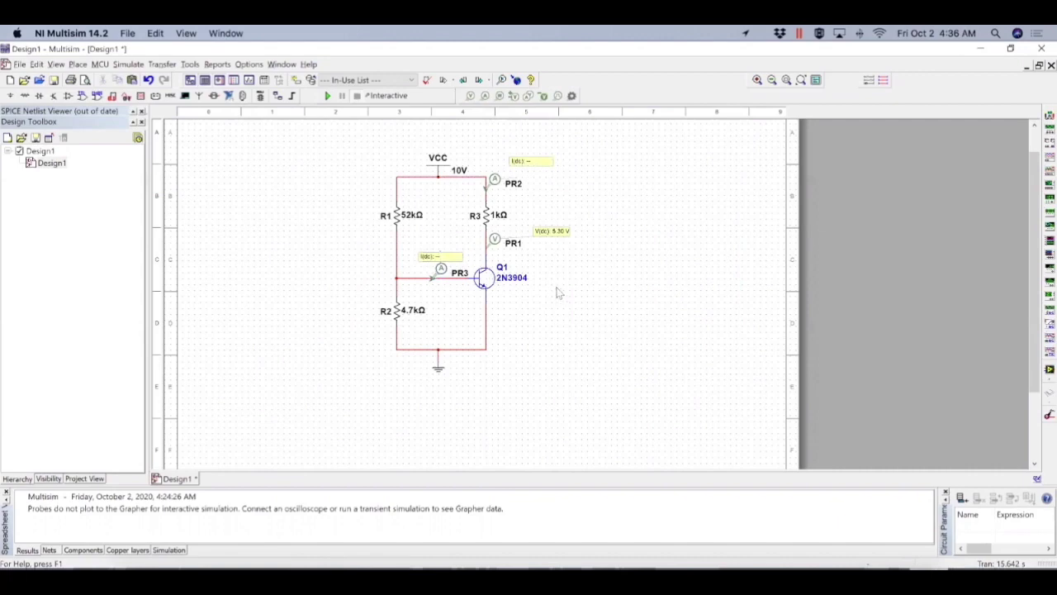
- Run the interactive simulation to read the DC collector voltage, collector current and base current, and stop it
click(327, 96)
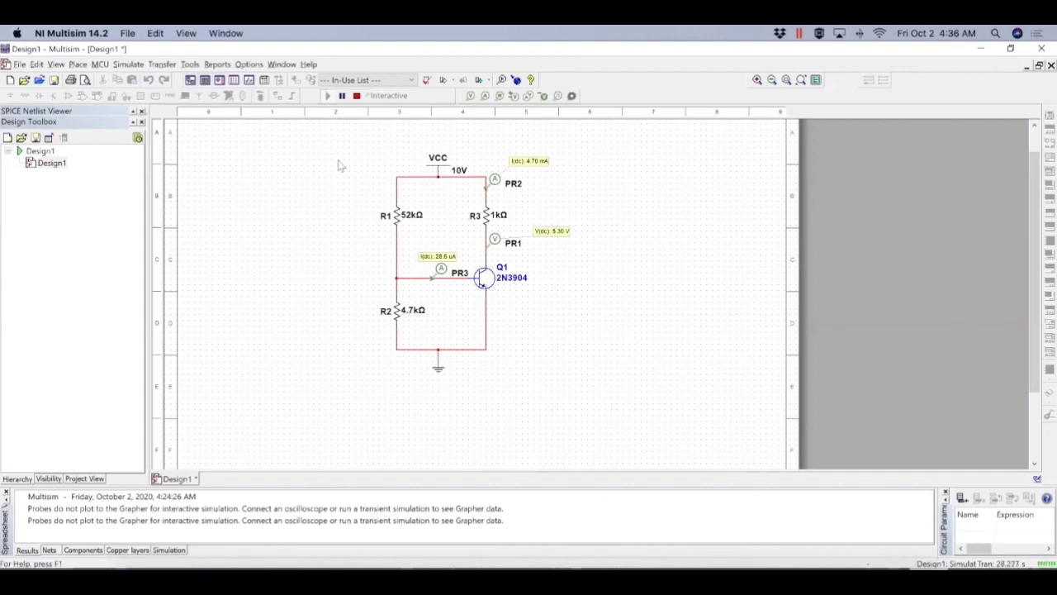
click(357, 96)
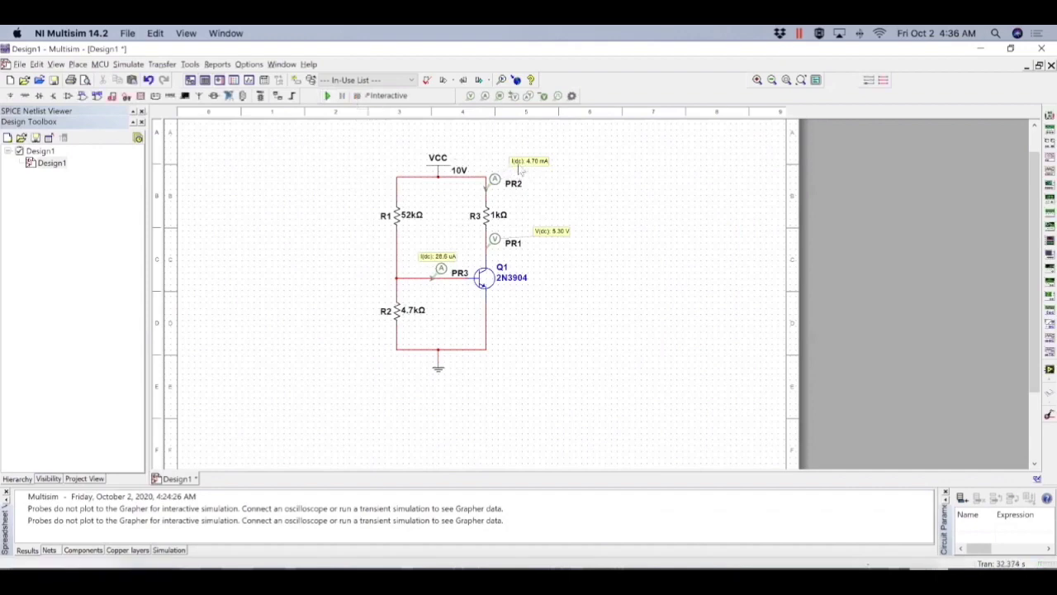
- Delete the two current probes and the voltage probe from the circuit
click(518, 164)
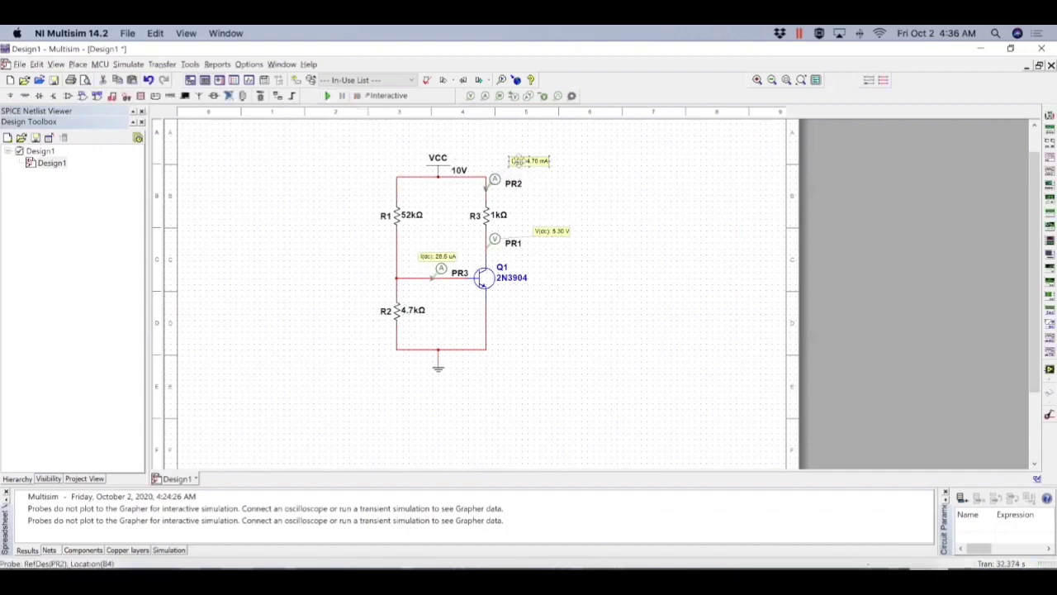
right_click(518, 162)
click(541, 214)
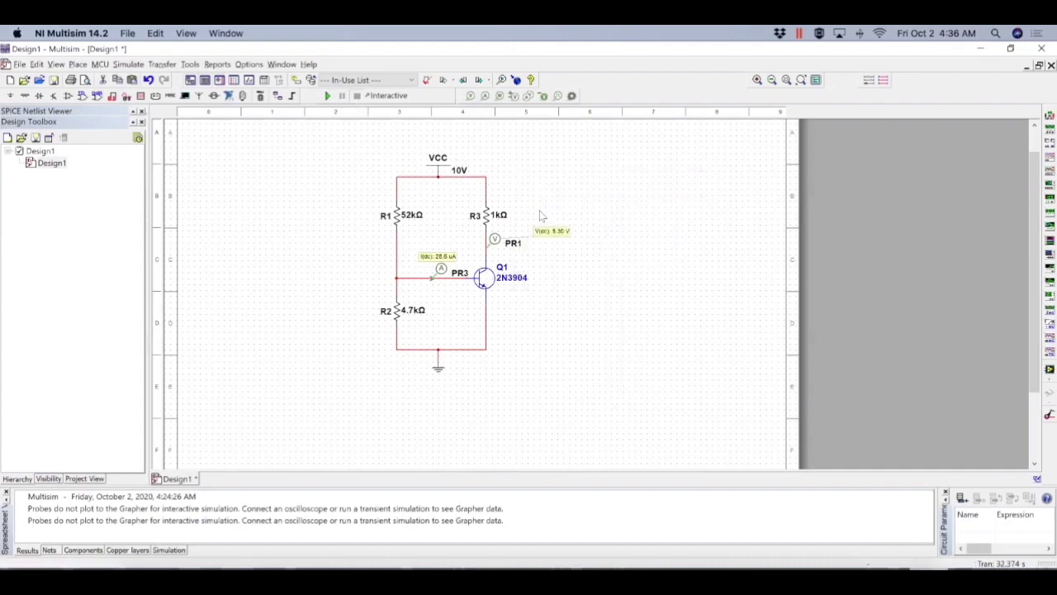
click(544, 234)
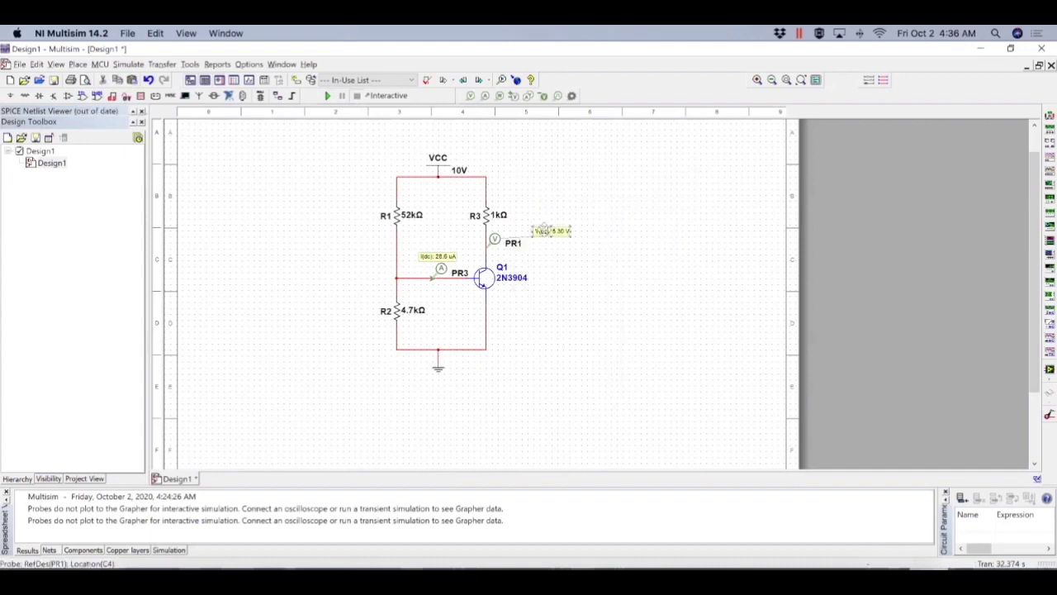
right_click(542, 232)
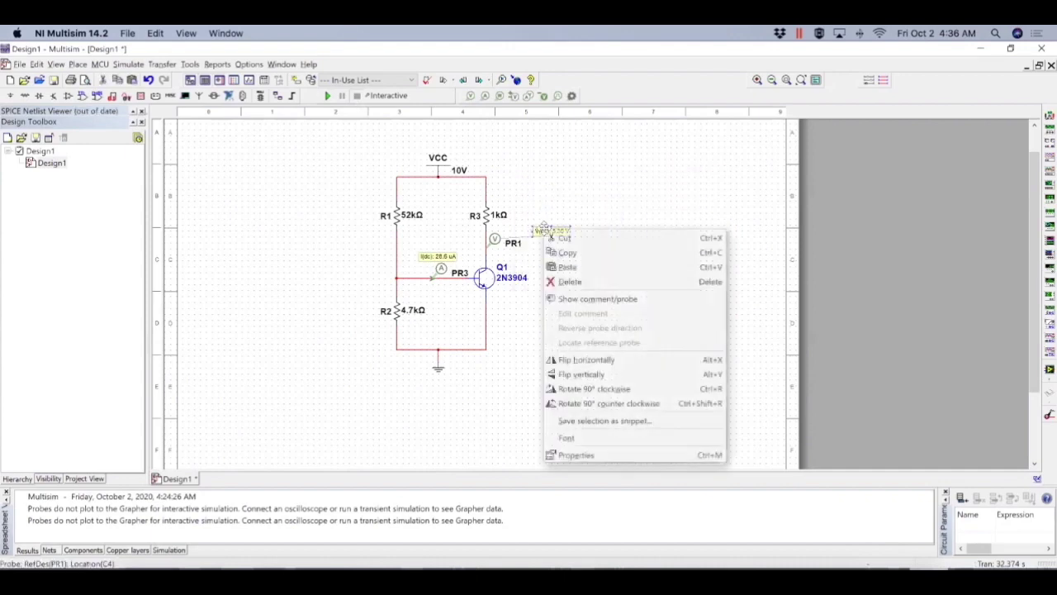
click(568, 281)
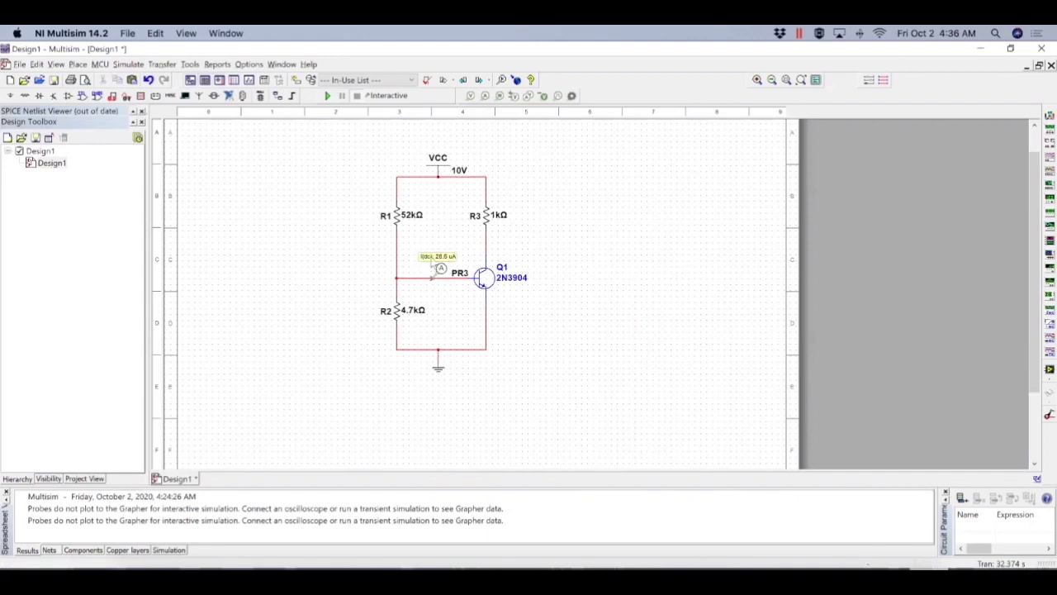
click(438, 257)
right_click(433, 259)
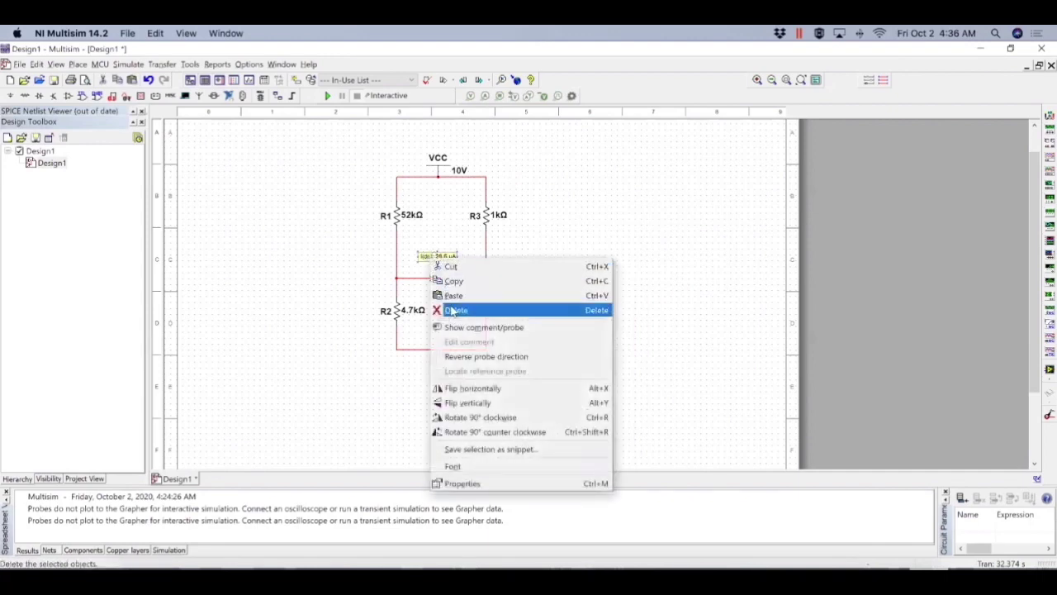
click(452, 311)
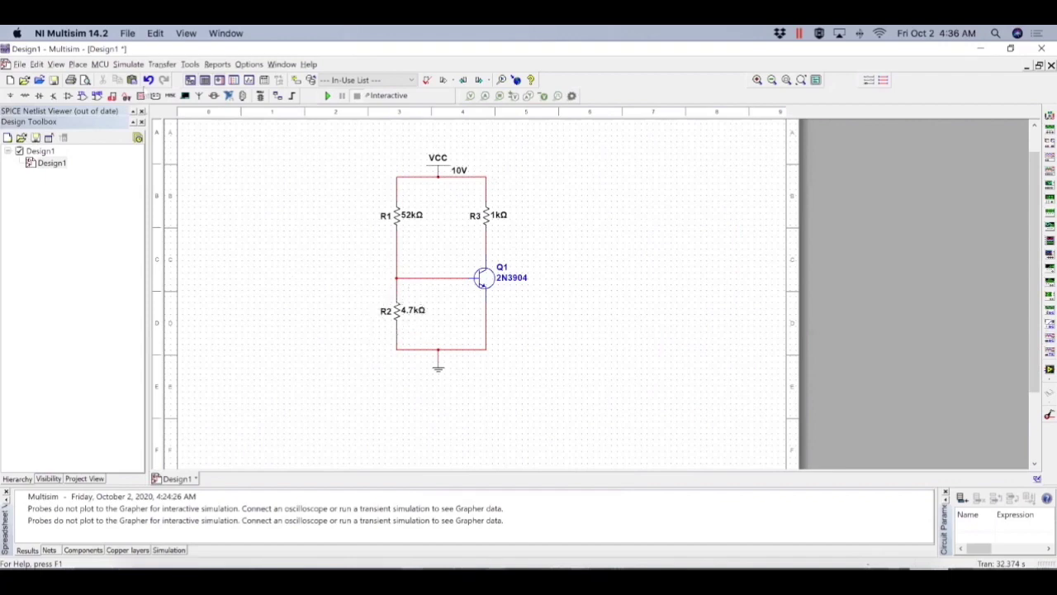
- Set up a Parameter Sweep analysis with resistor R2's resistance as the swept device parameter
click(128, 64)
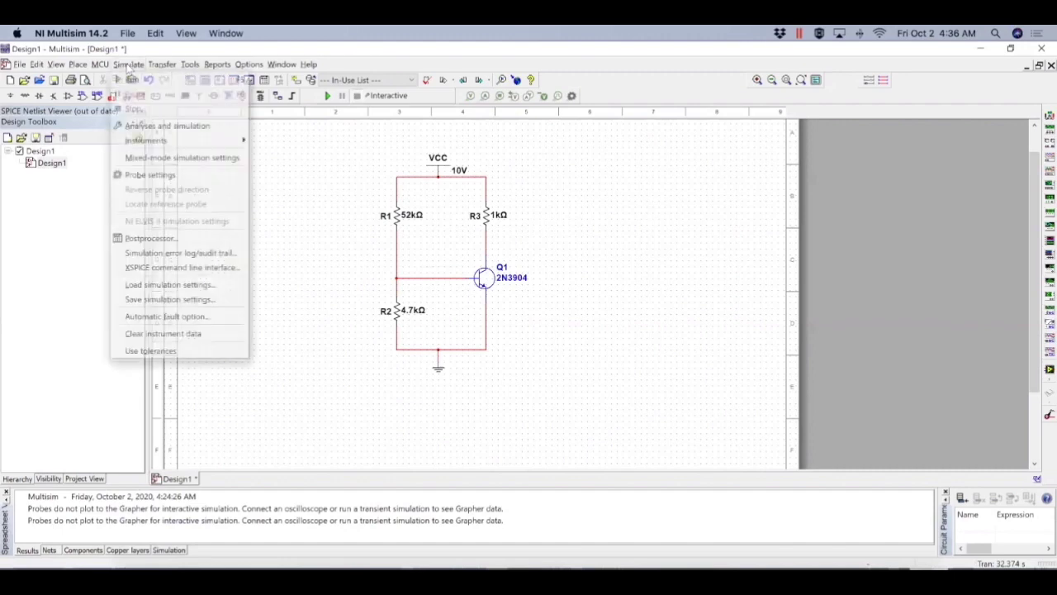
click(165, 125)
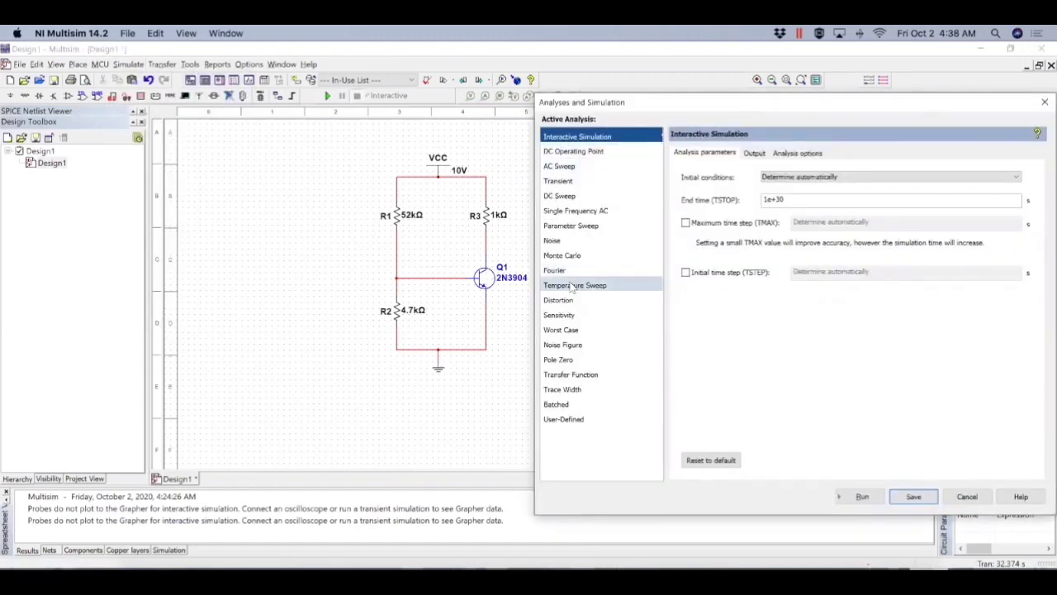
click(571, 226)
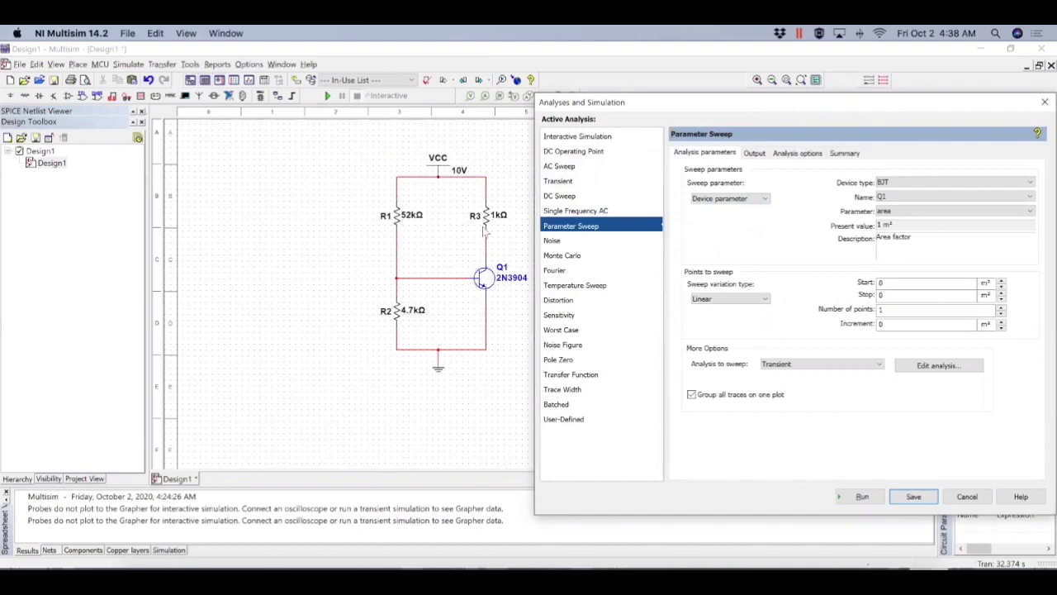
click(952, 182)
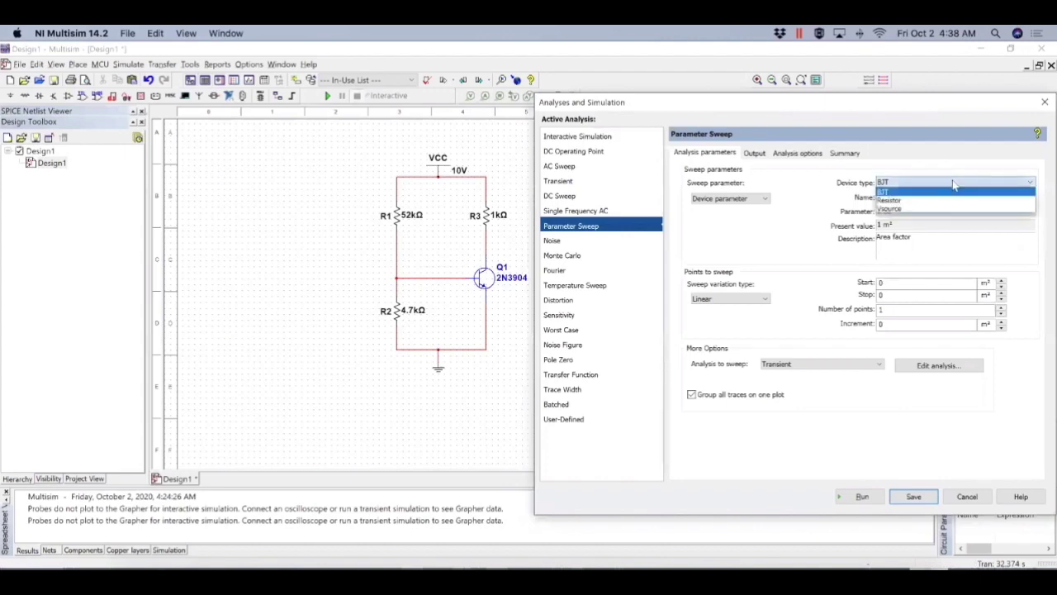
click(946, 203)
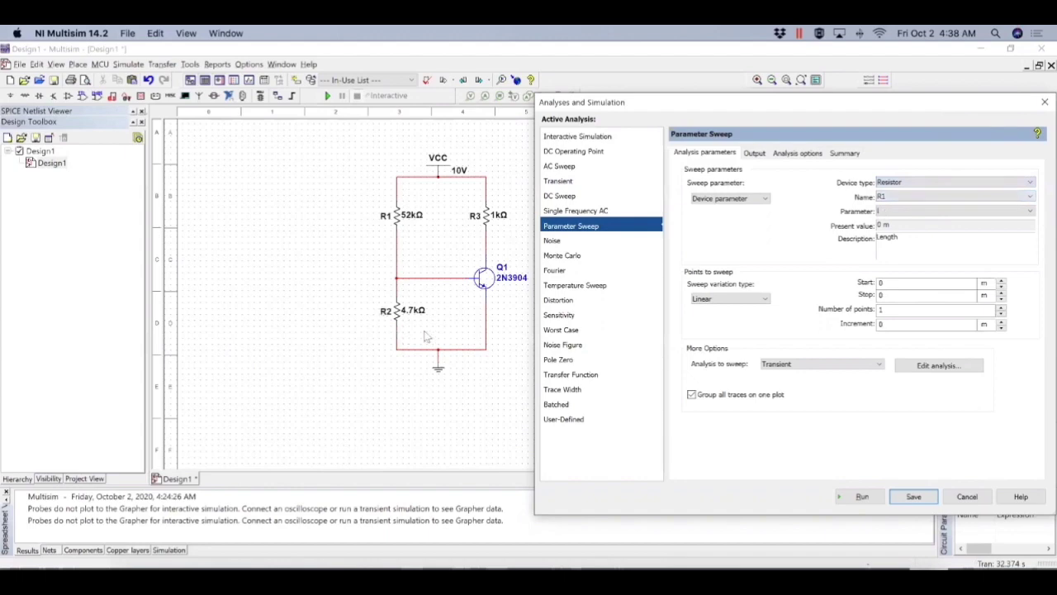
click(911, 196)
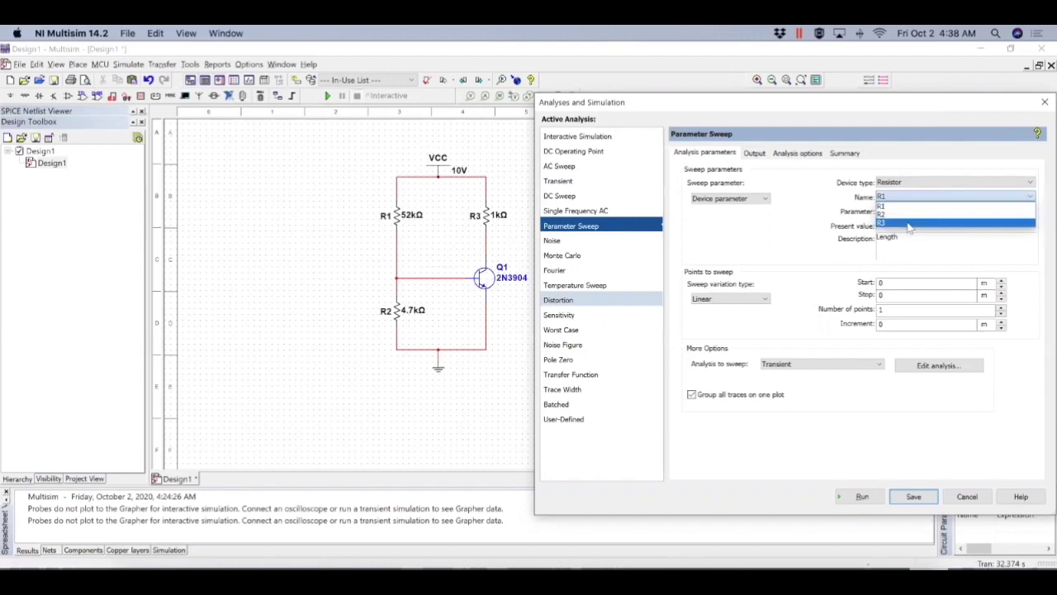
click(907, 216)
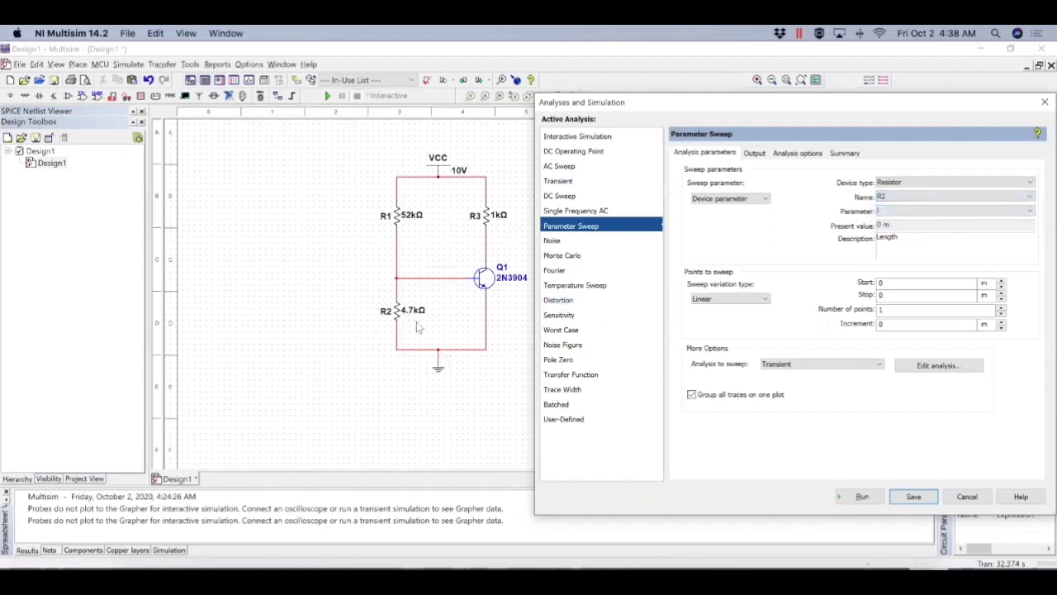
click(951, 209)
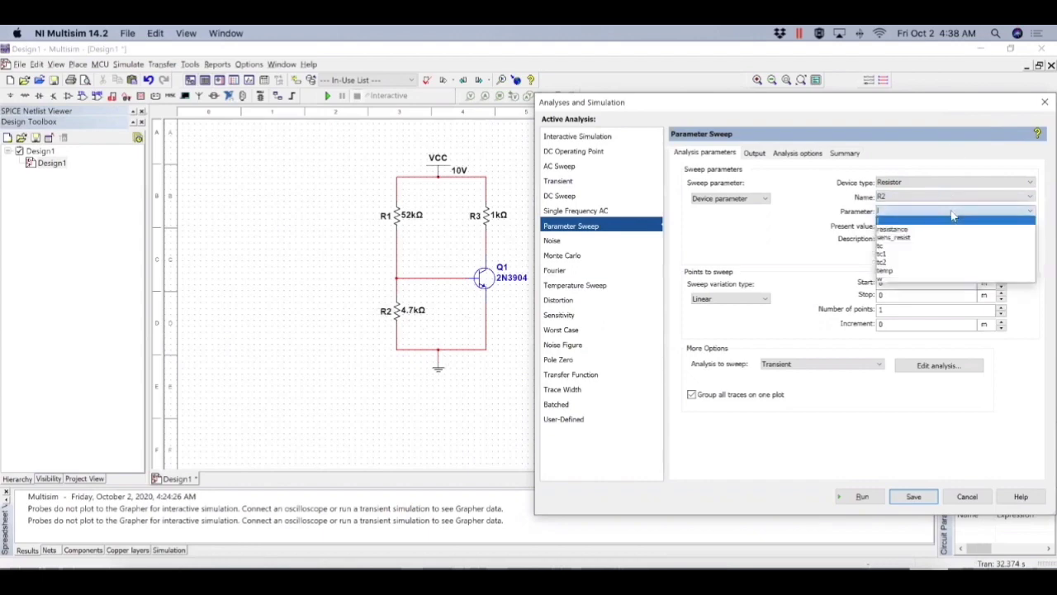
click(892, 229)
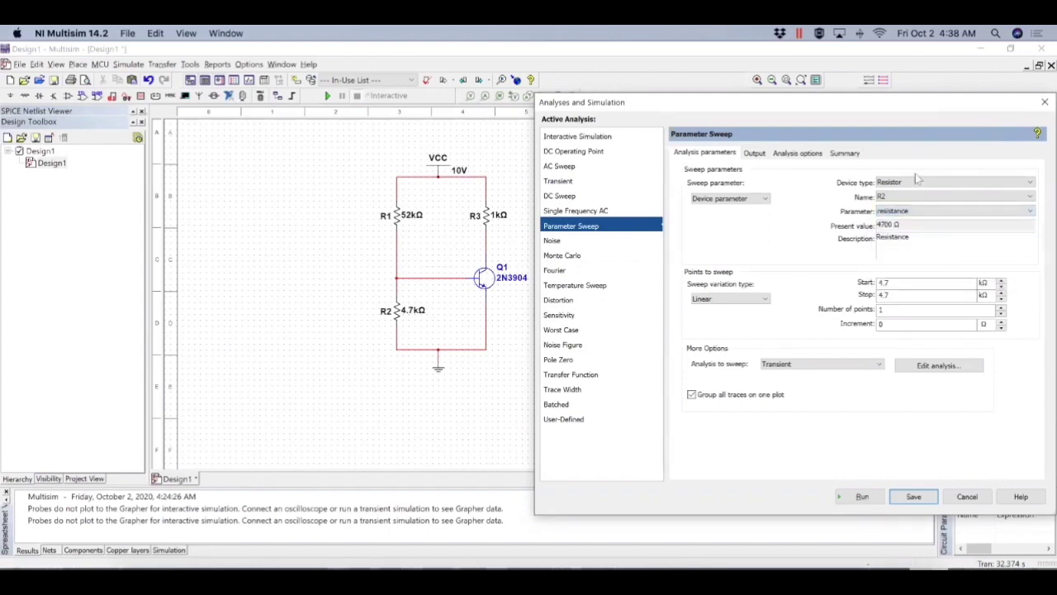
- Set the R2 sweep to start at 0 kΩ and stop at 10 kΩ
click(930, 286)
key(BackSpace)
key(BackSpace)
key(BackSpace)
text(0)
click(900, 299)
text(1)
- Set the sweep increment to 10 Ω and choose DC Operating Point as the analysis to sweep
click(892, 309)
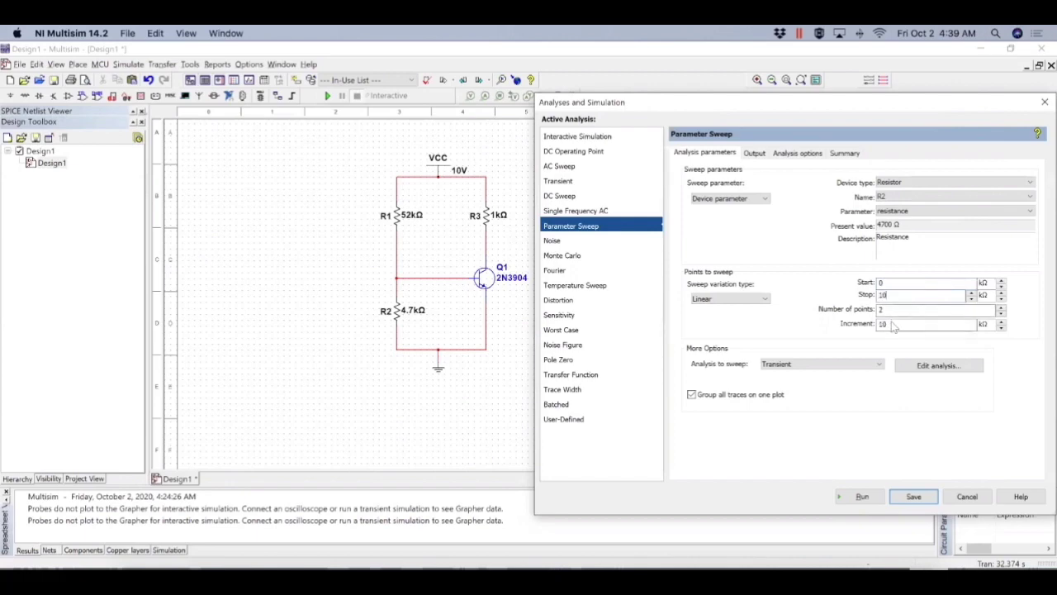
click(892, 326)
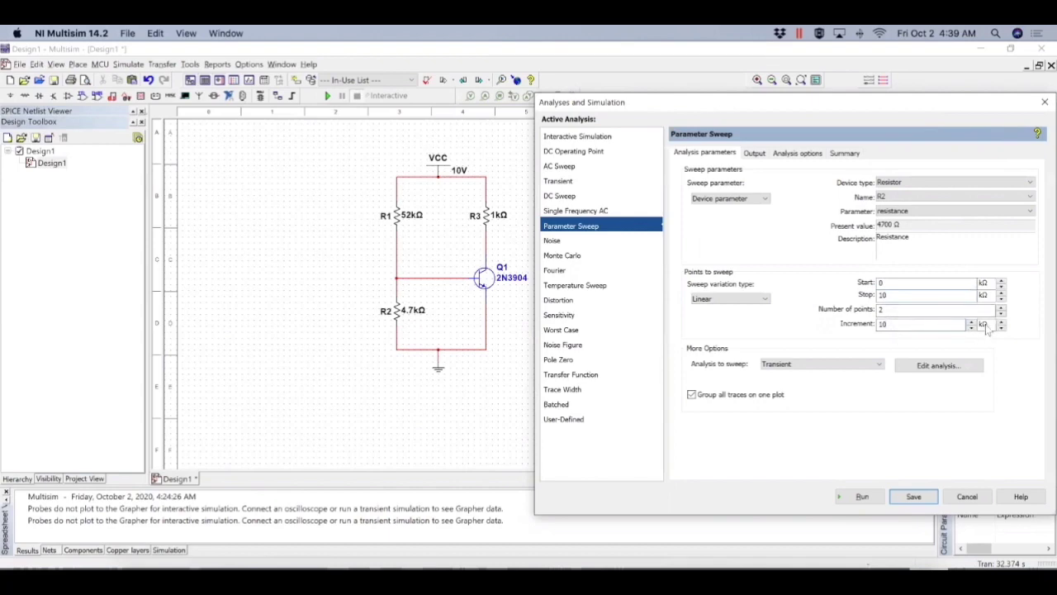
click(983, 325)
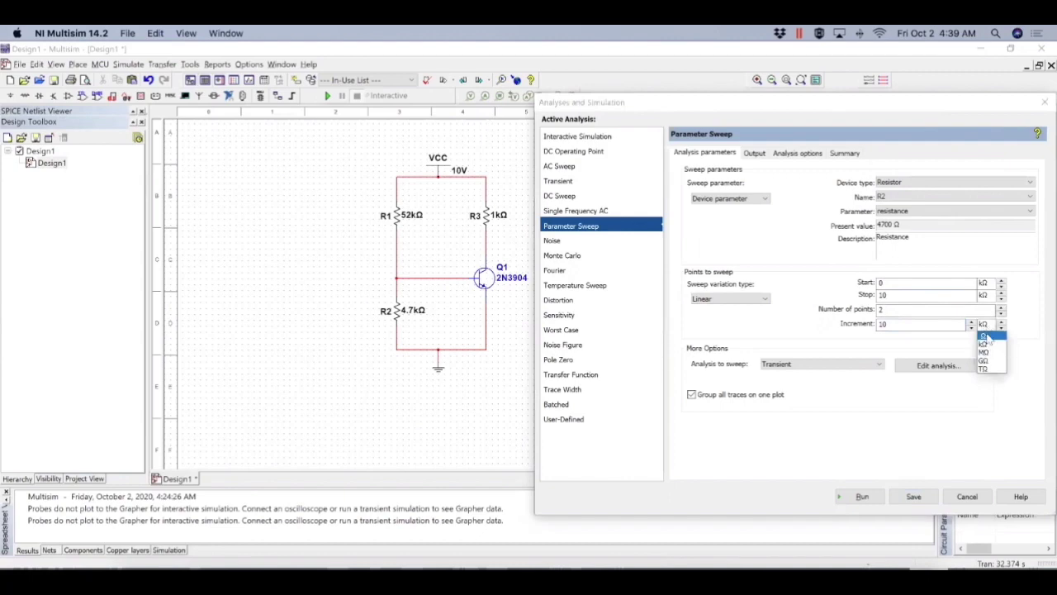
click(988, 337)
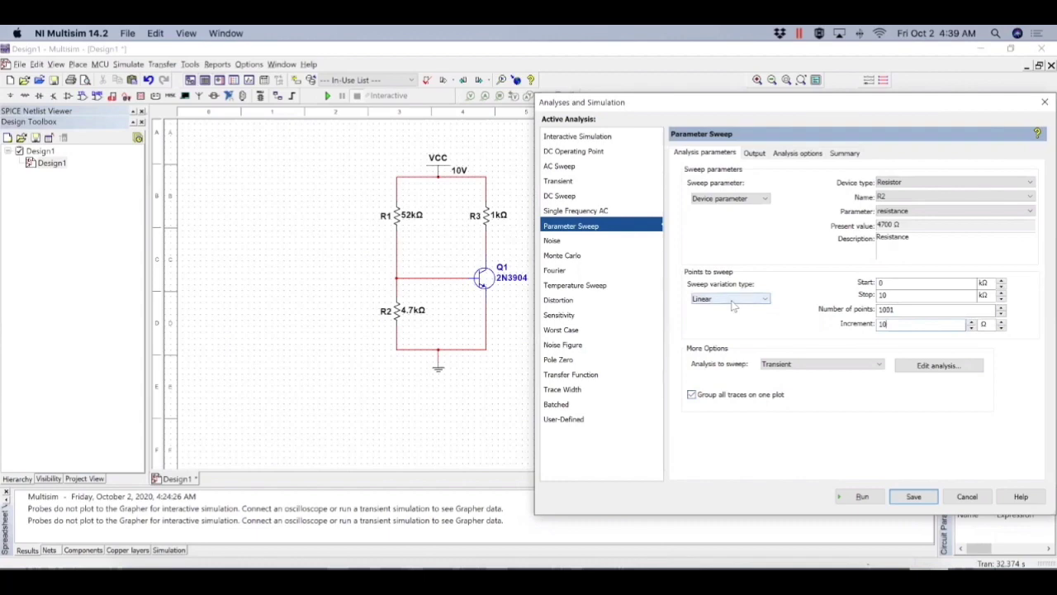
click(808, 372)
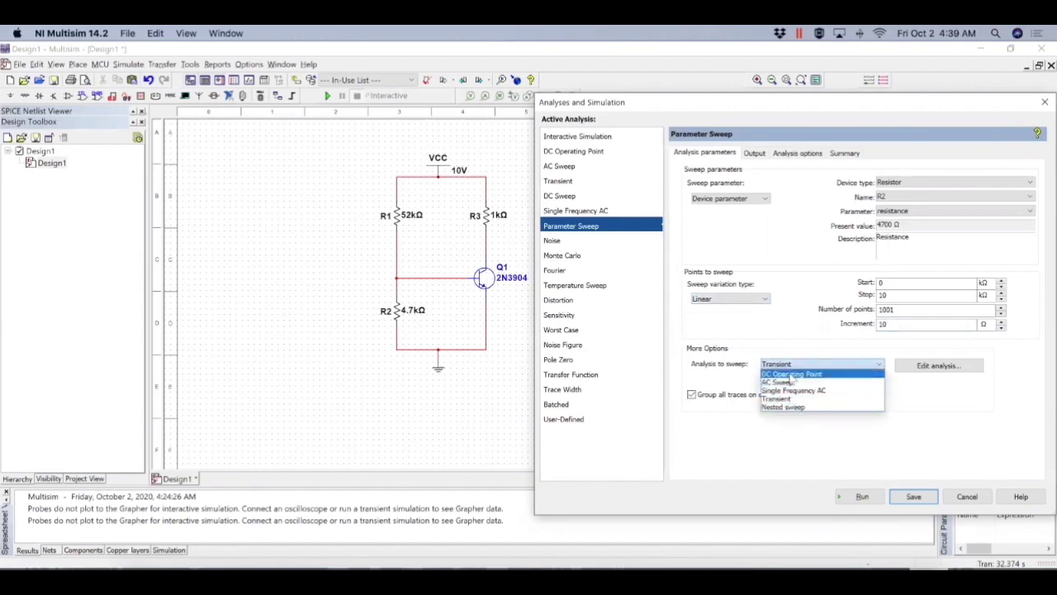
click(791, 374)
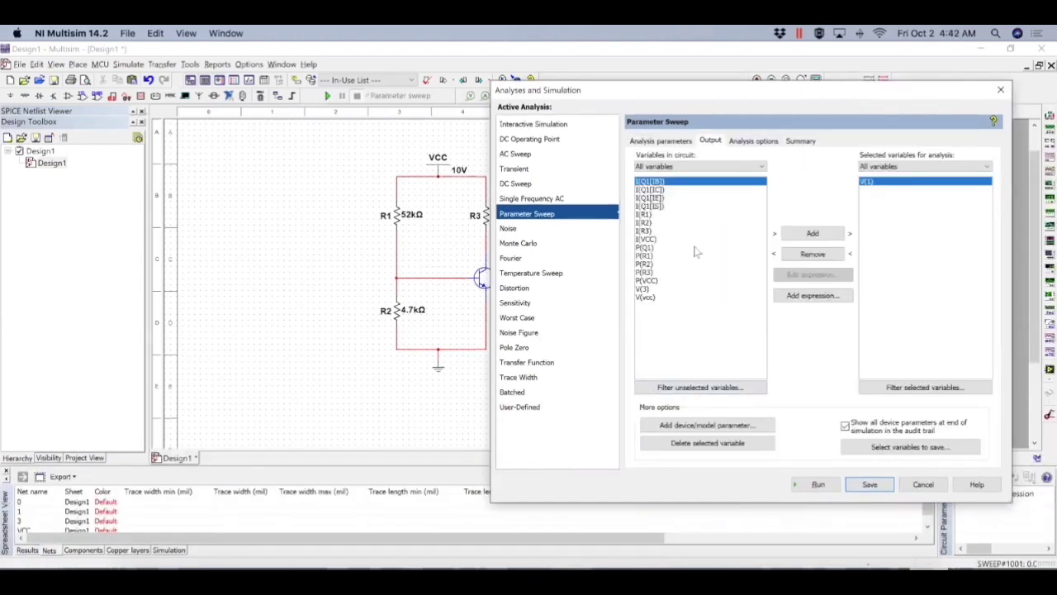
- Replace V(1) with V(3) as the selected output variable for the parameter sweep
click(642, 289)
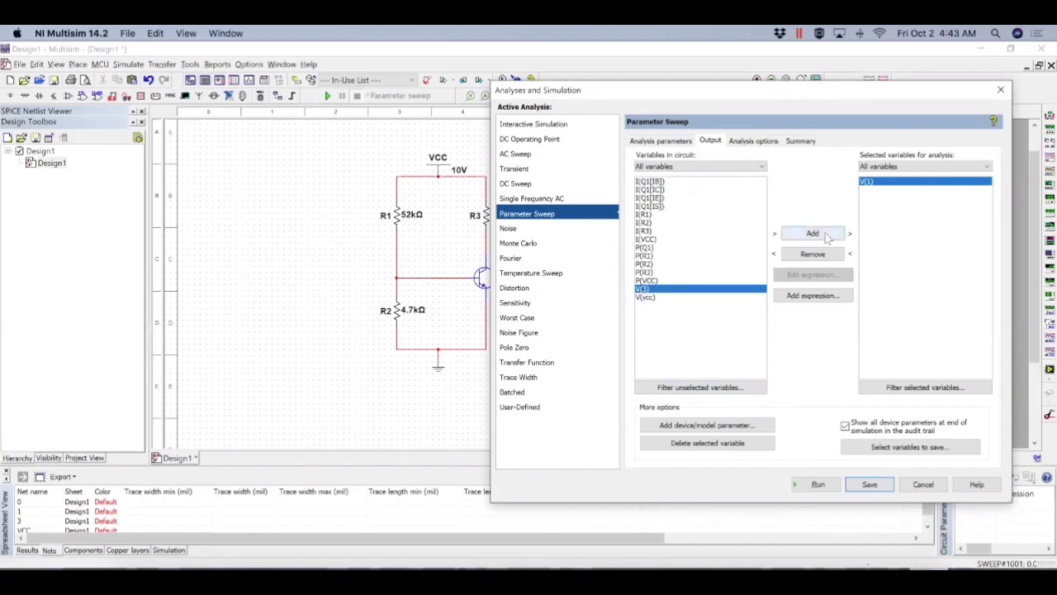
click(835, 233)
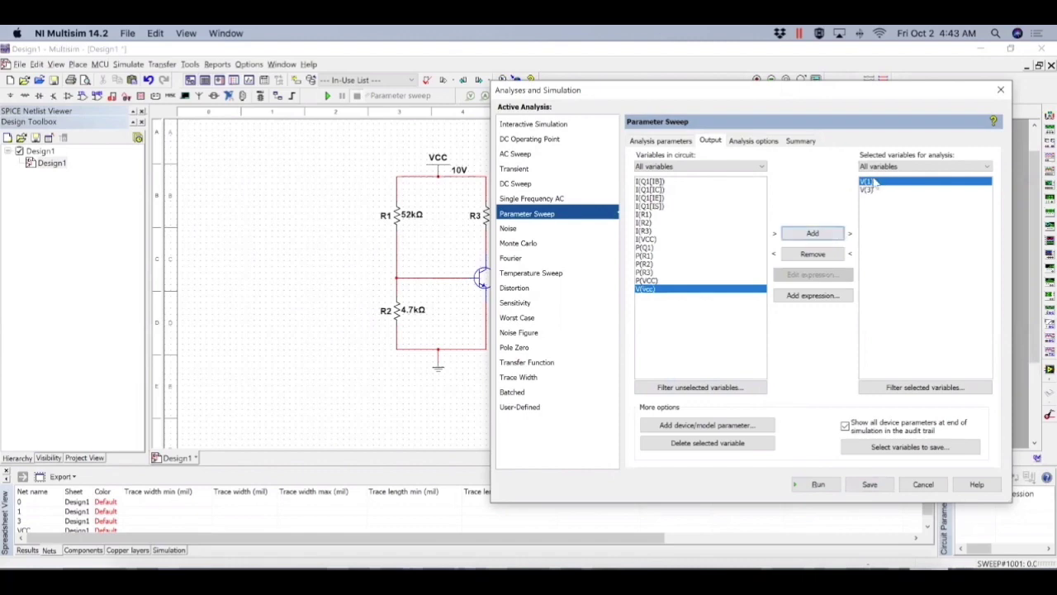
click(823, 254)
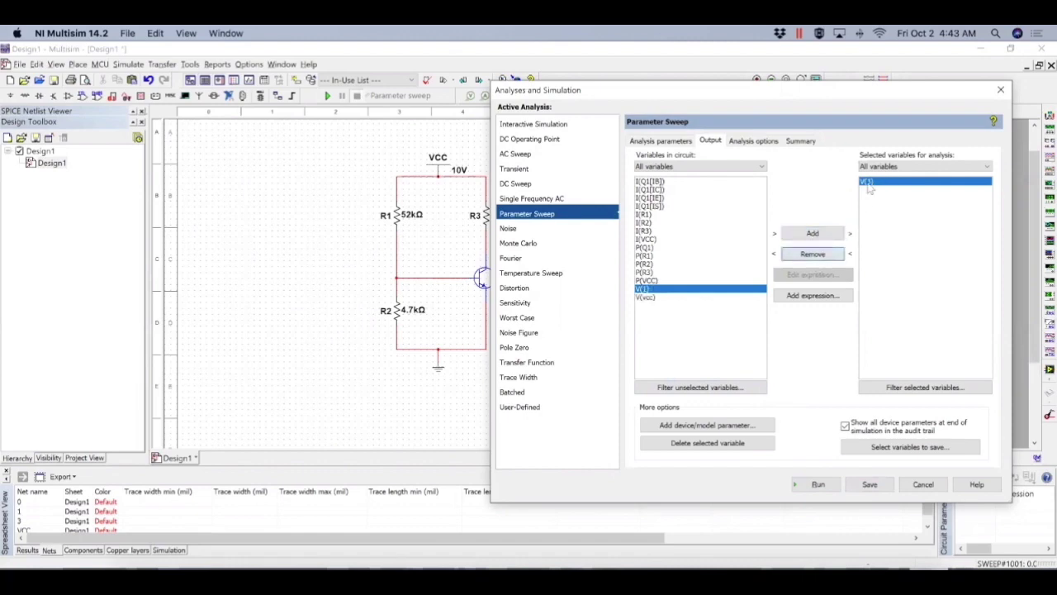